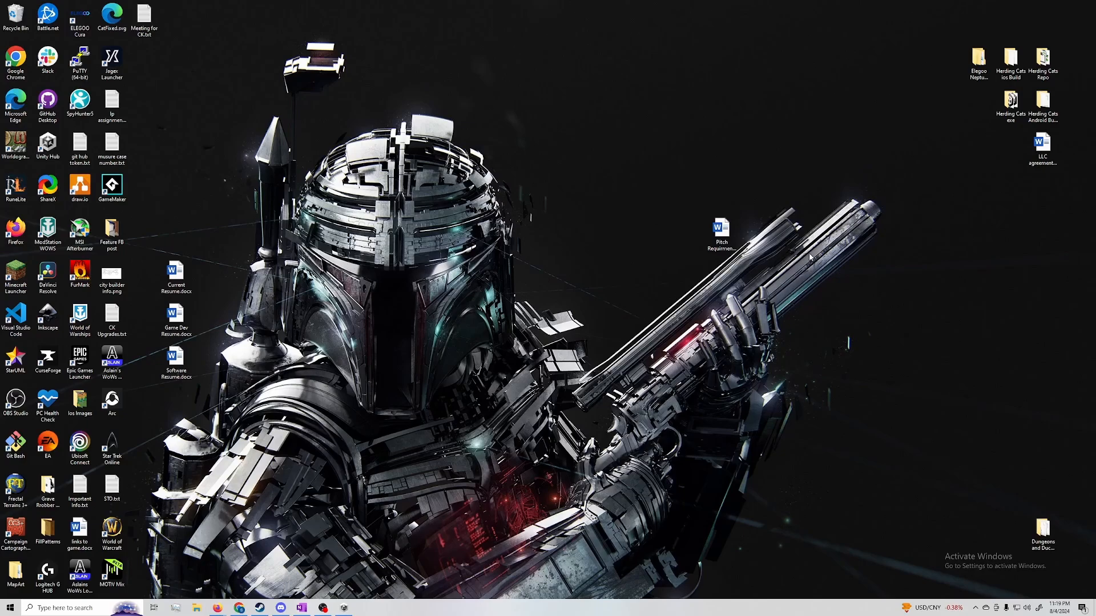
Open a new Firefox window
right_click(218, 607)
click(206, 564)
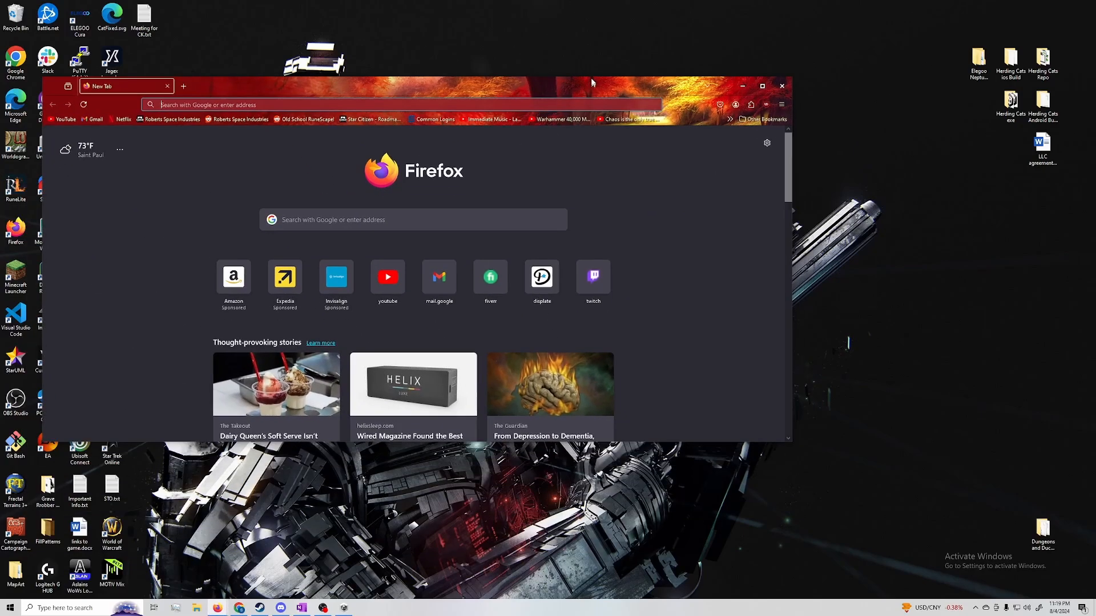
drag(596, 80, 714, 59)
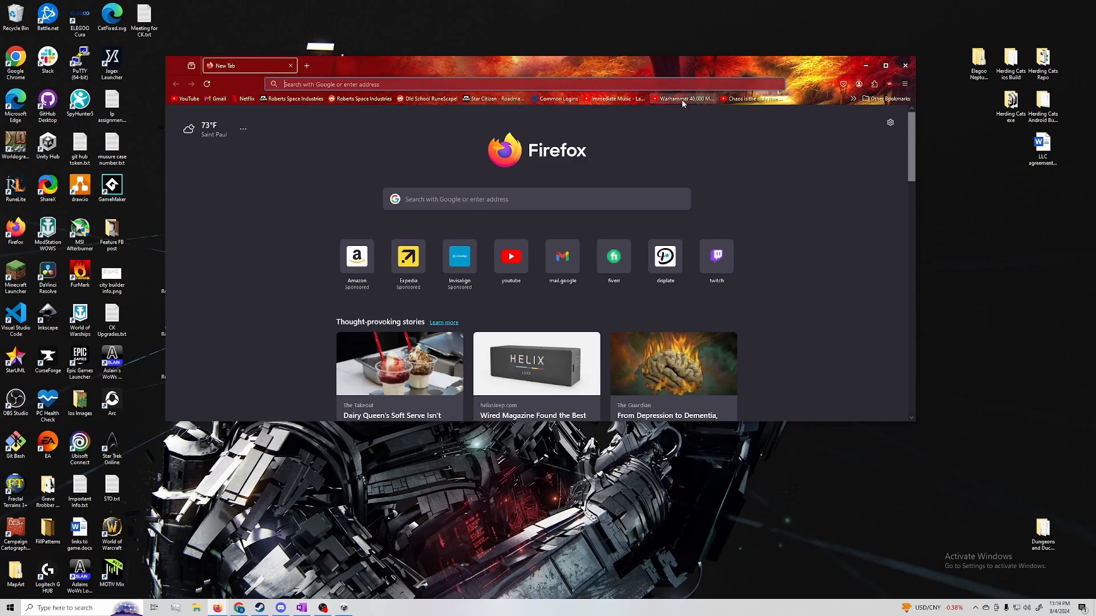
Search Google for unity hub and open the Unity Hub download page
text(unity)
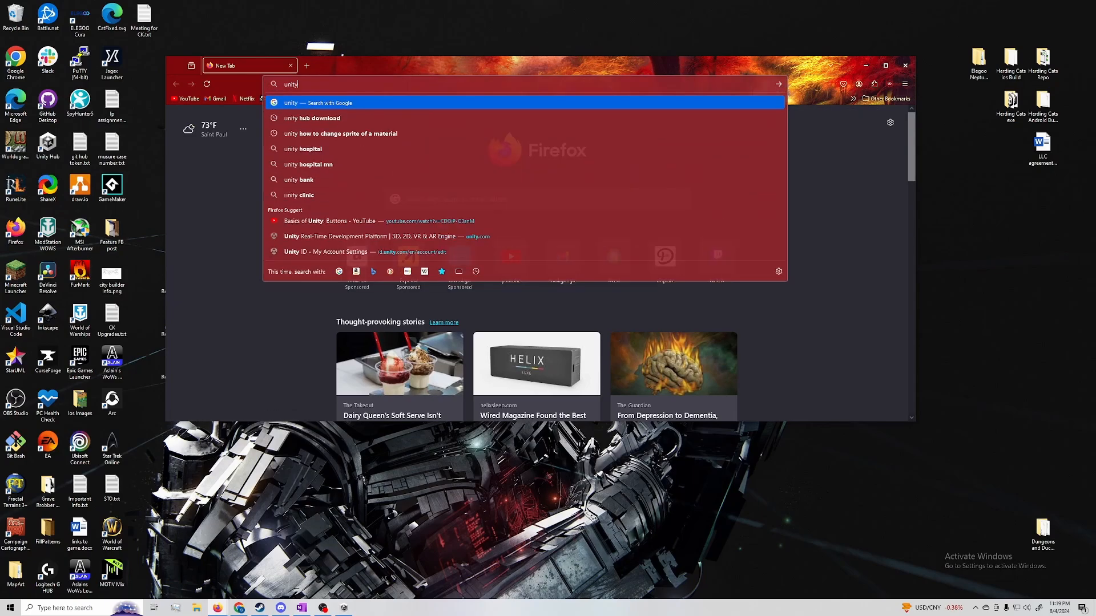
text( hub)
key(Return)
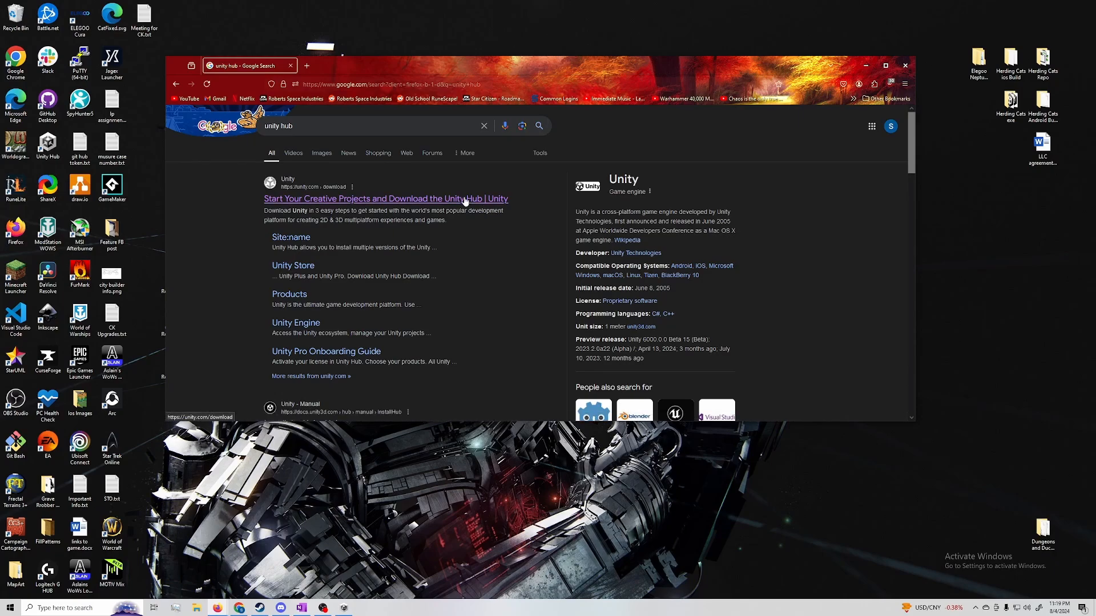
click(465, 201)
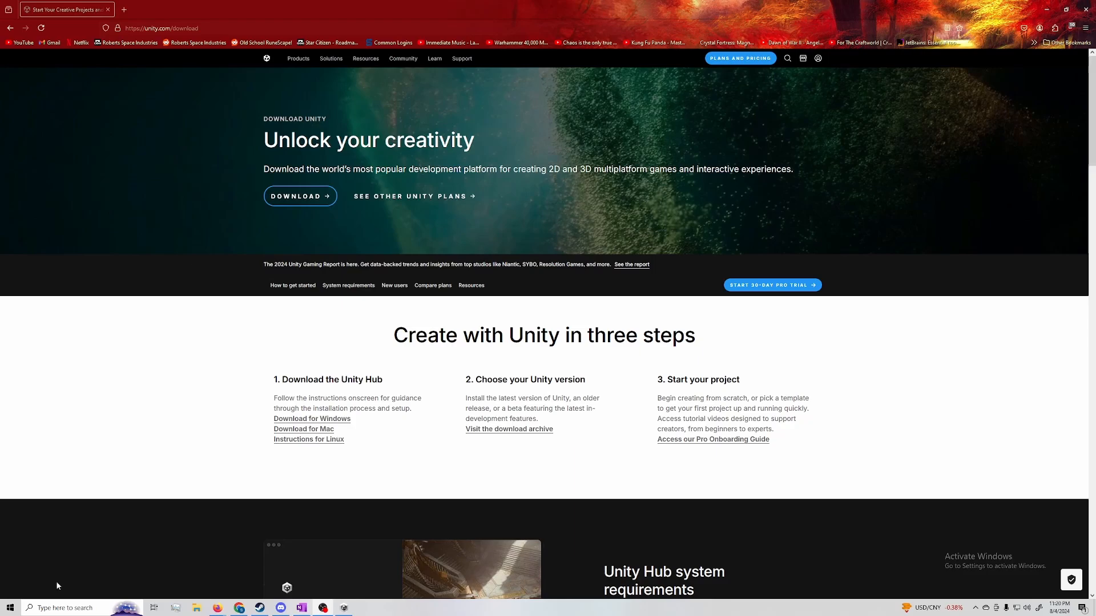
scroll(274, 360, down, 2)
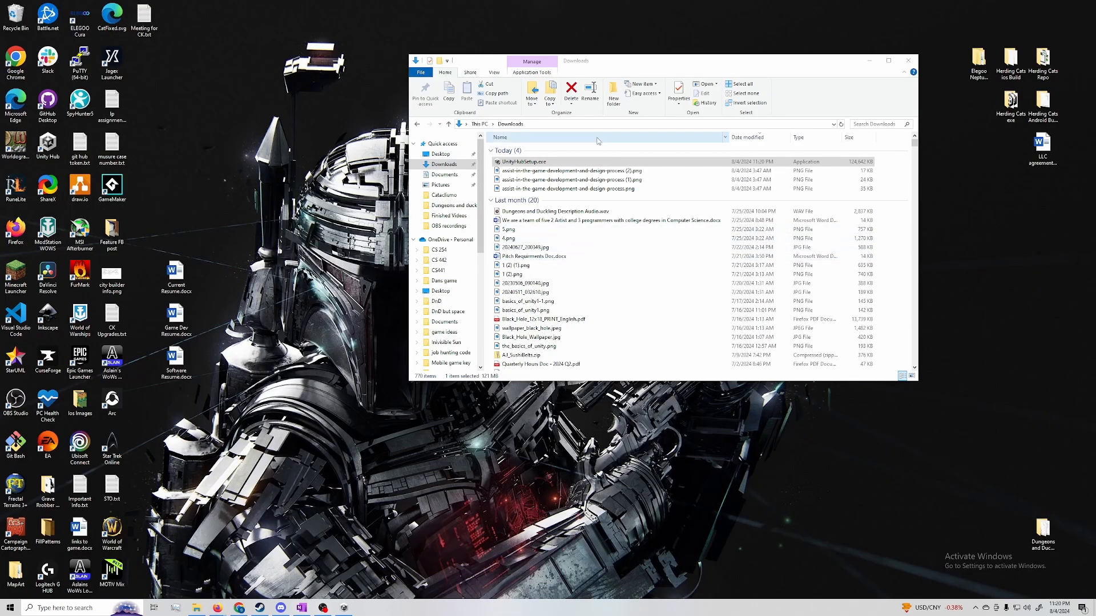
Run UnityHubSetup.exe, accept the license agreement and install Unity Hub to the default C:\Program Files\Unity Hub folder
double_click(563, 163)
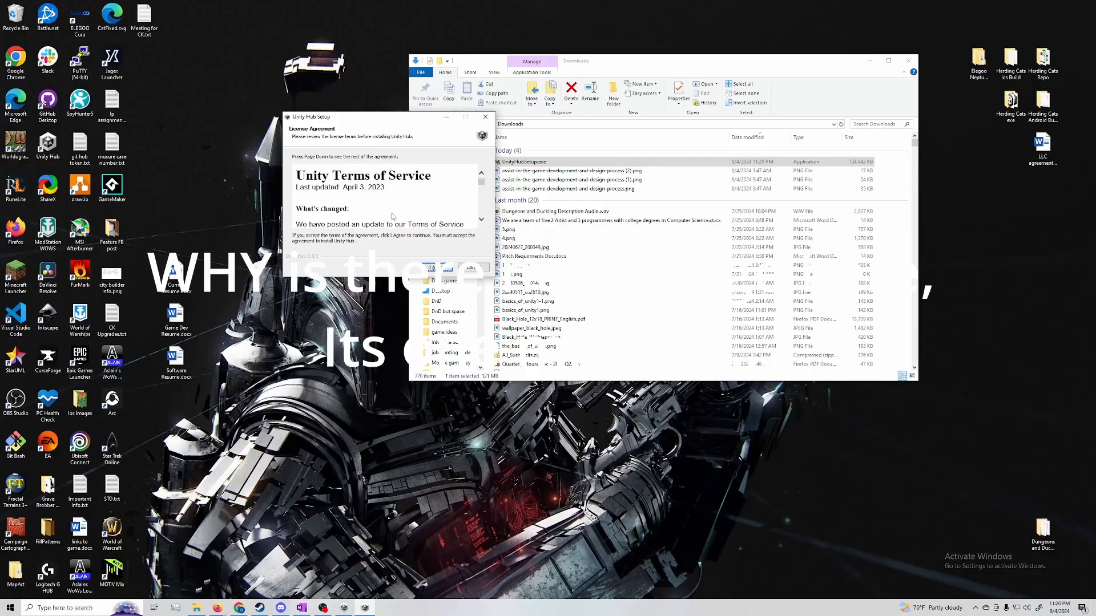
scroll(444, 175, down, 10)
scroll(444, 175, down, 5)
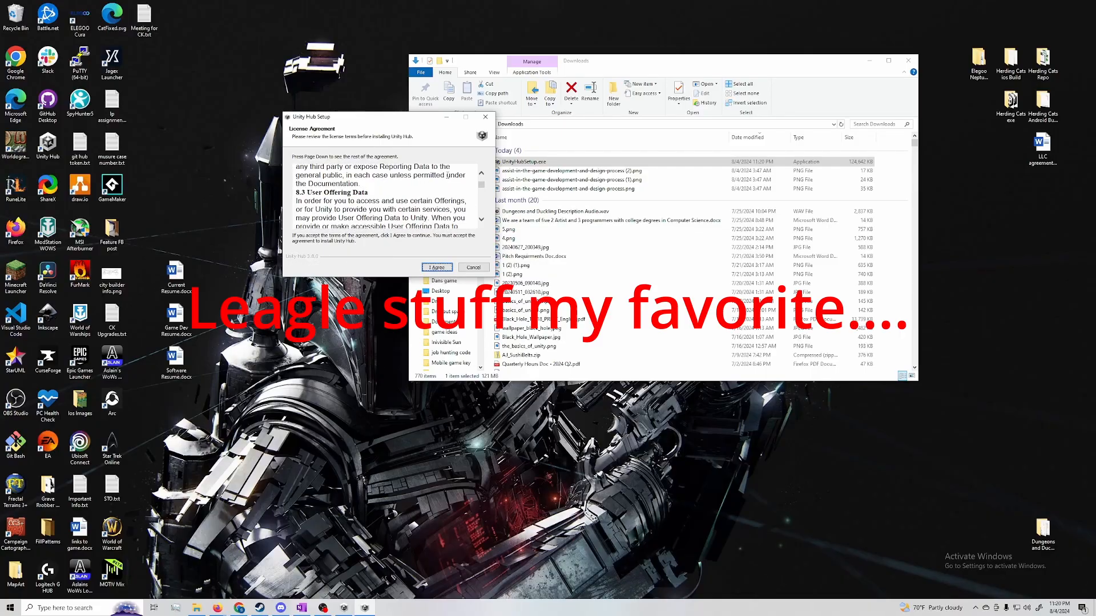
drag(481, 188, 489, 208)
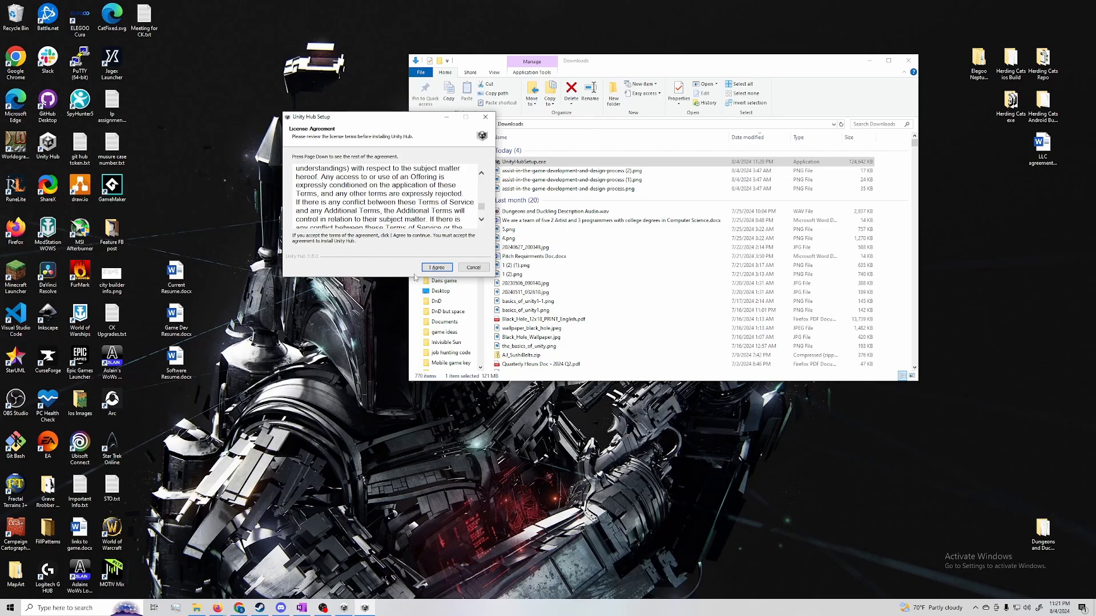
click(436, 268)
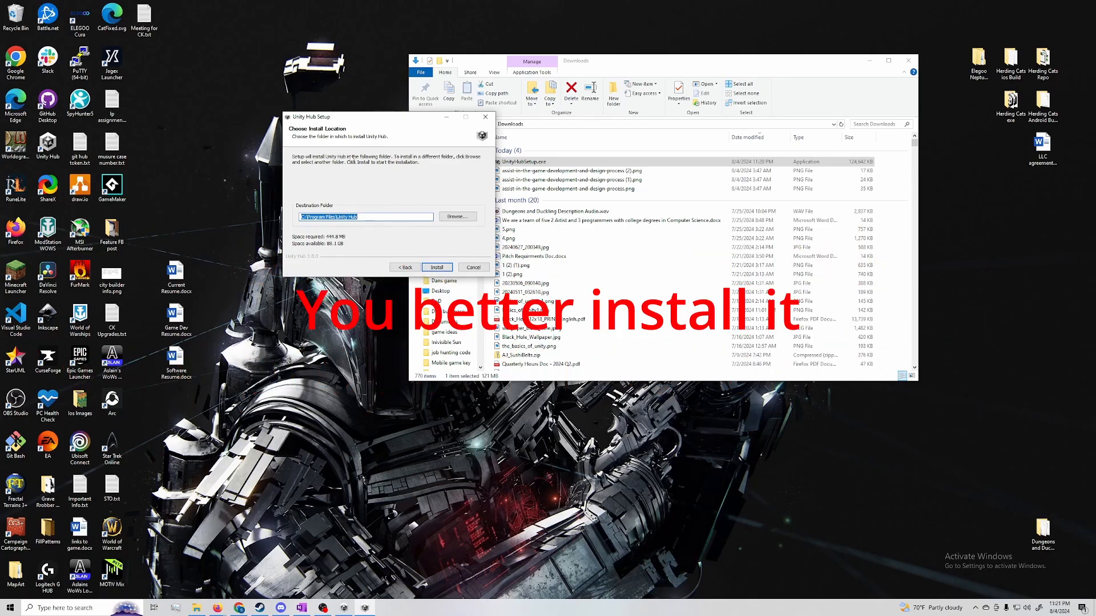
click(437, 267)
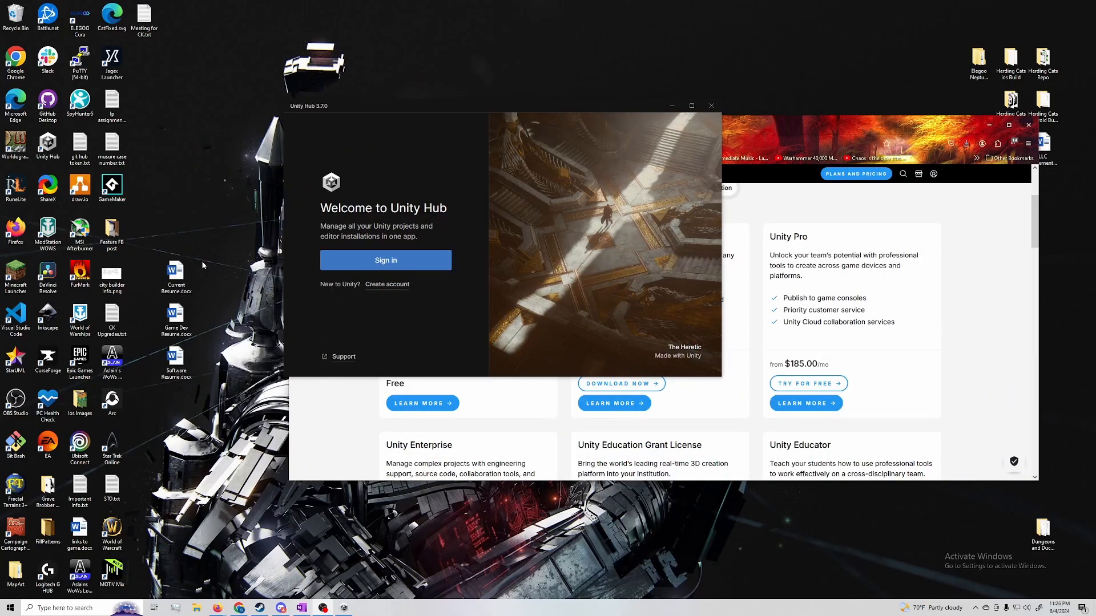
Create a new Unity ID account from Unity Hub, filling in the email and password fields
click(400, 288)
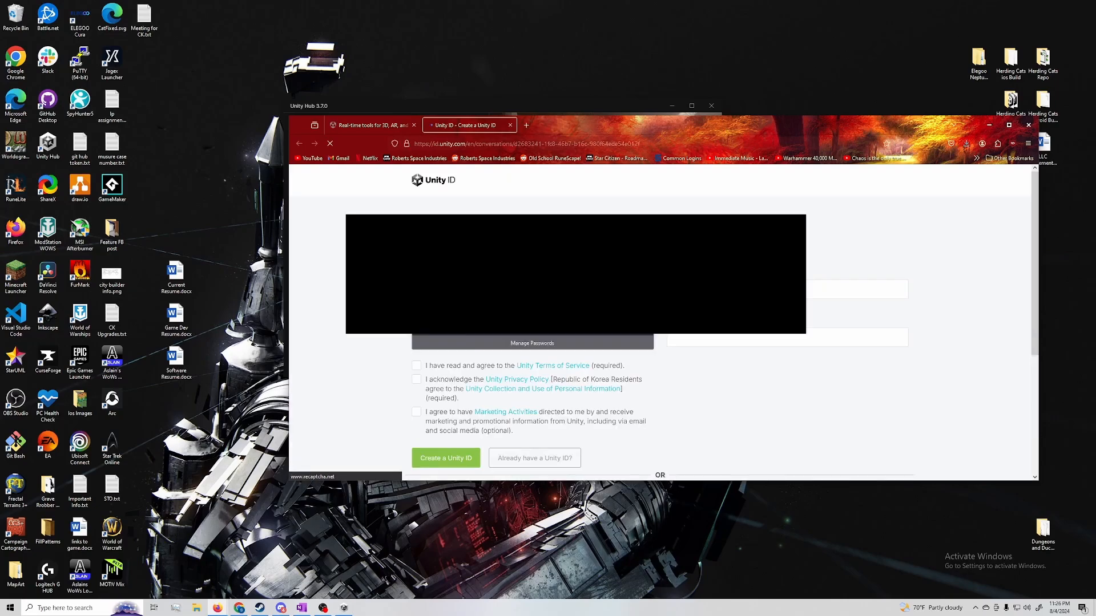
drag(683, 130, 650, 70)
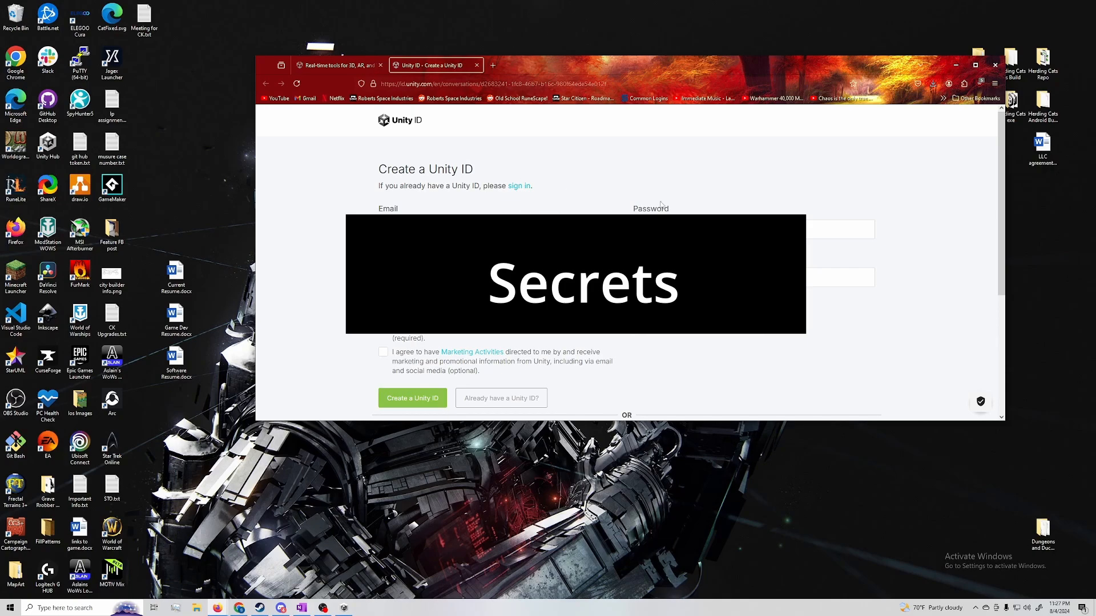
click(673, 229)
click(707, 190)
click(668, 277)
scroll(335, 311, down, 2)
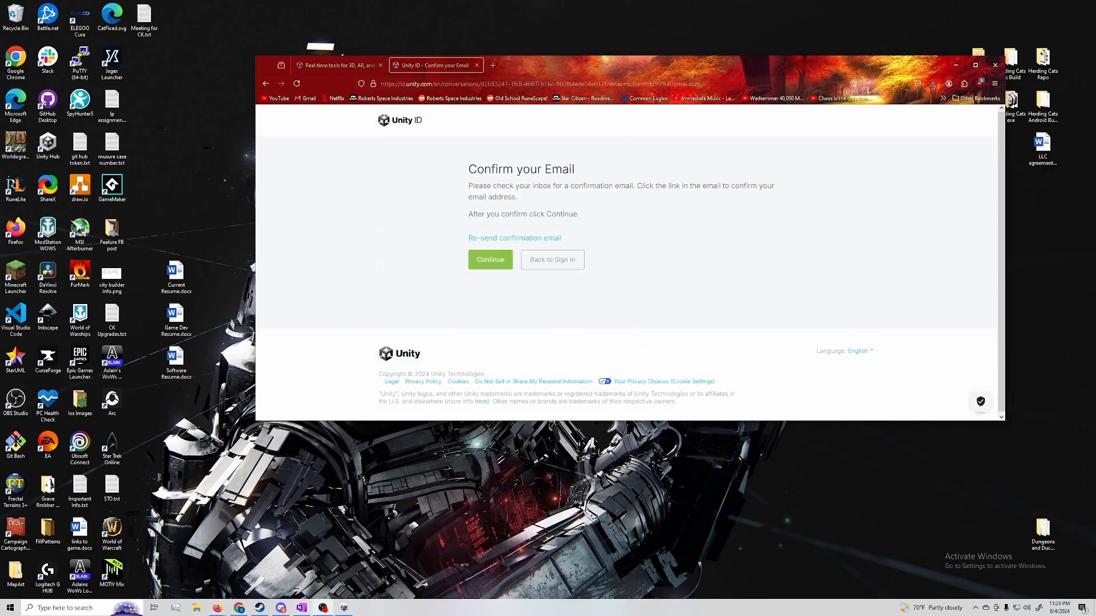
Sign in to Unity Hub with the Unity ID and allow the browser to open the Unity Hub link
click(955, 65)
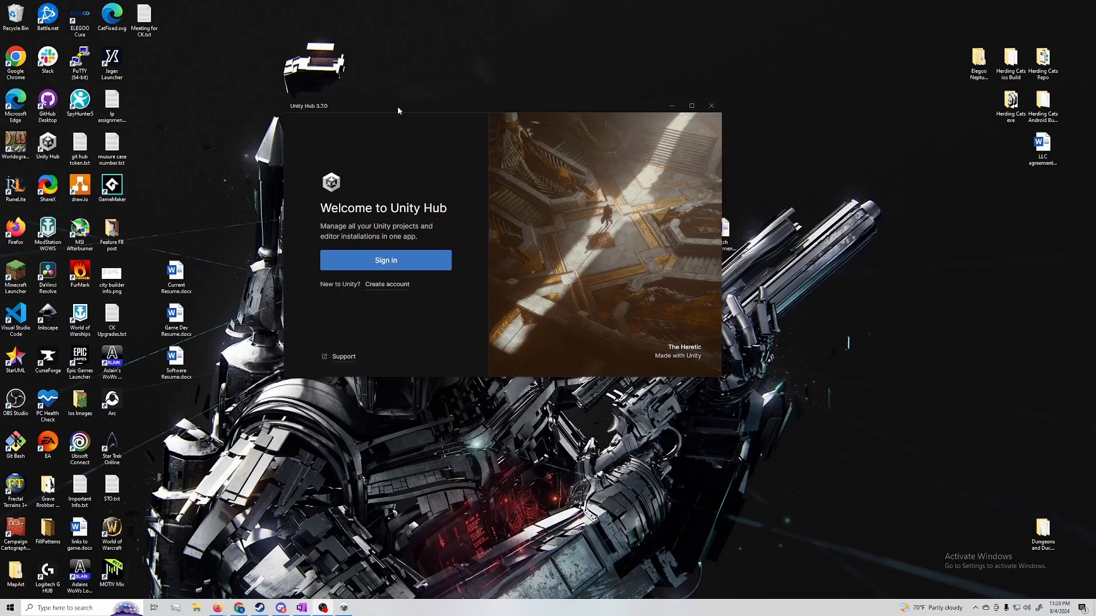
click(374, 260)
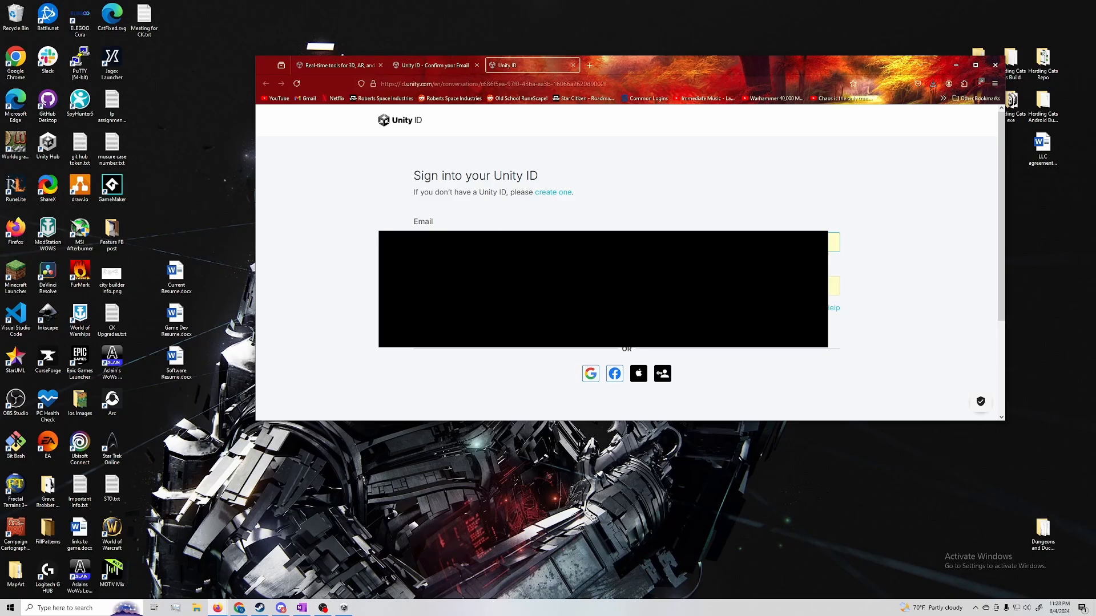
click(454, 329)
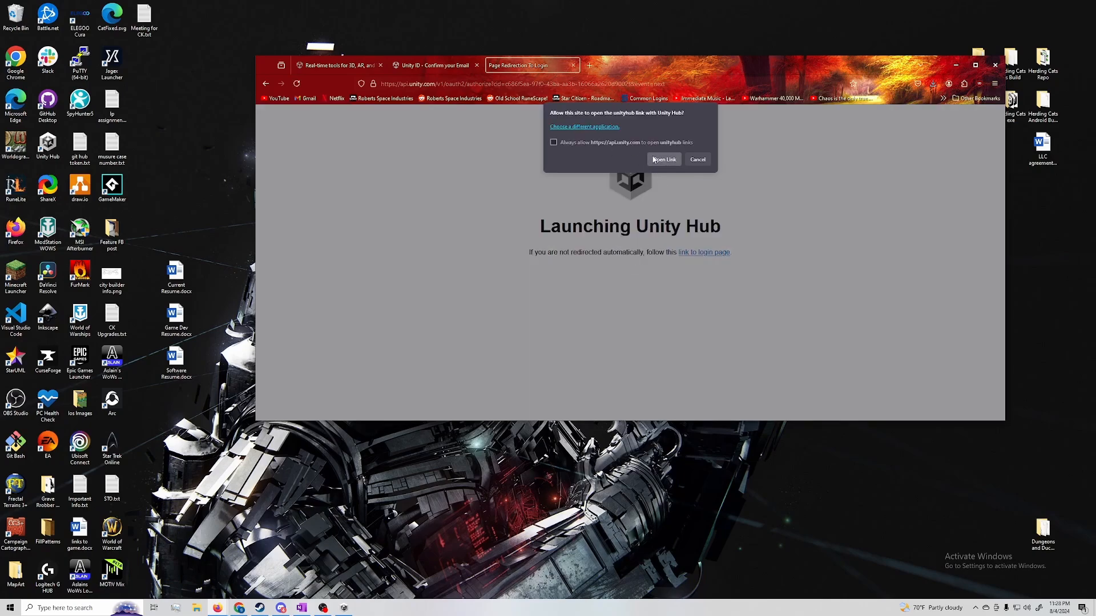
click(654, 162)
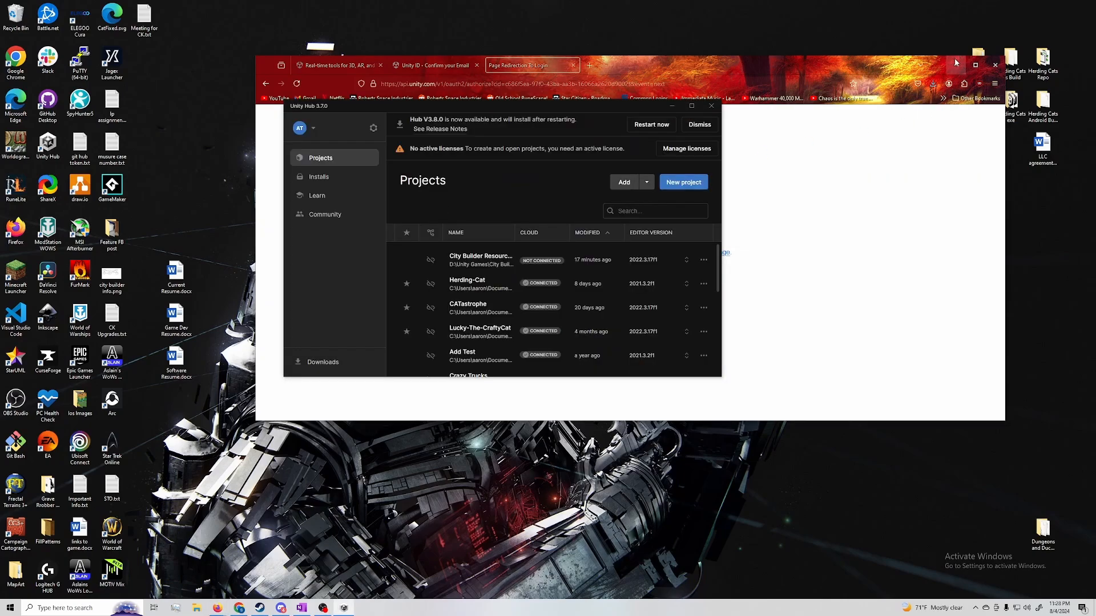
Agree to the Unity Personal license terms in Unity Hub
click(955, 65)
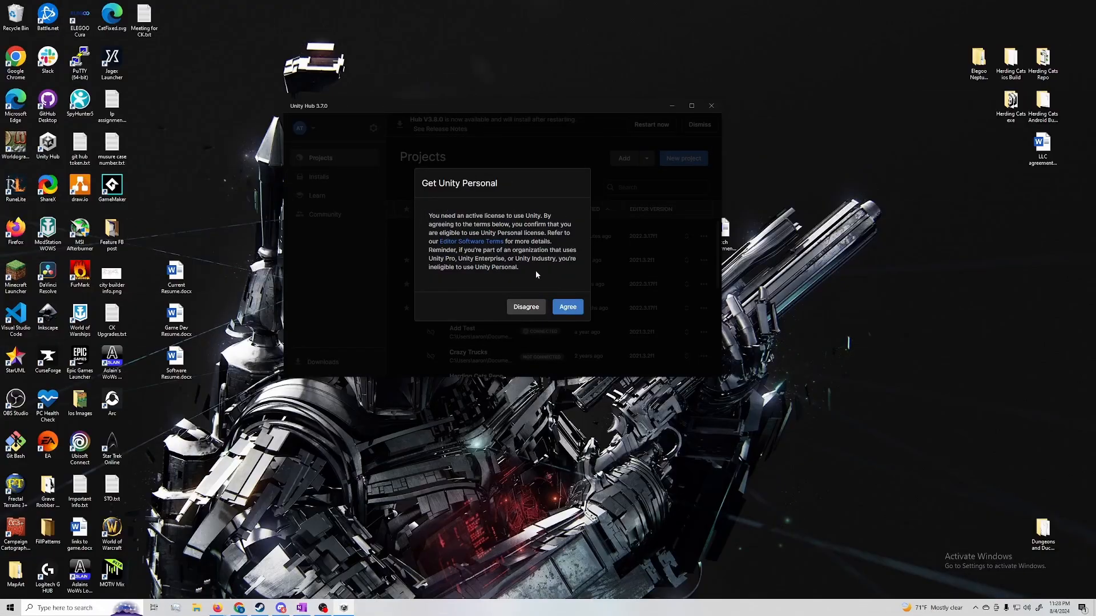
click(568, 308)
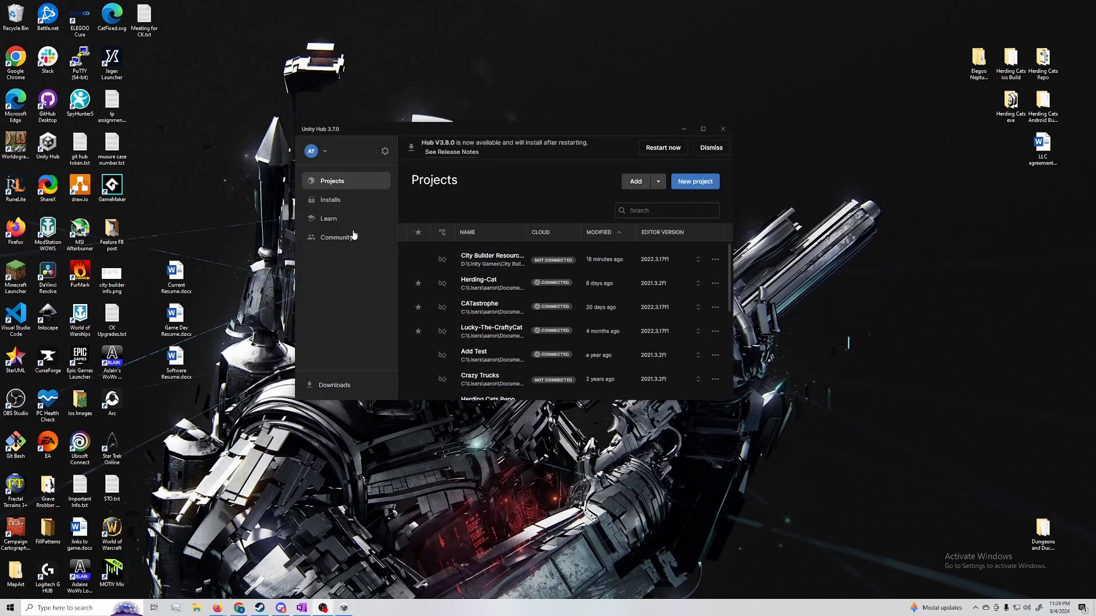
mouse_move(373, 133)
mouse_down()
mouse_move(459, 159)
mouse_move(369, 124)
mouse_up()
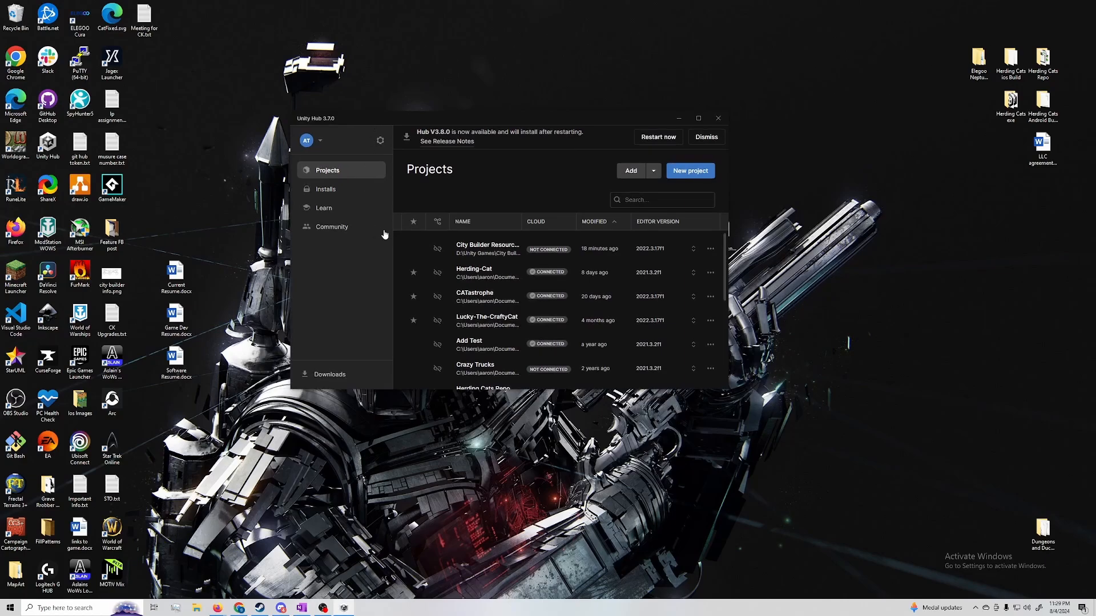
Open the Installs page and review the list of editor versions offered for installation, then close it
click(352, 191)
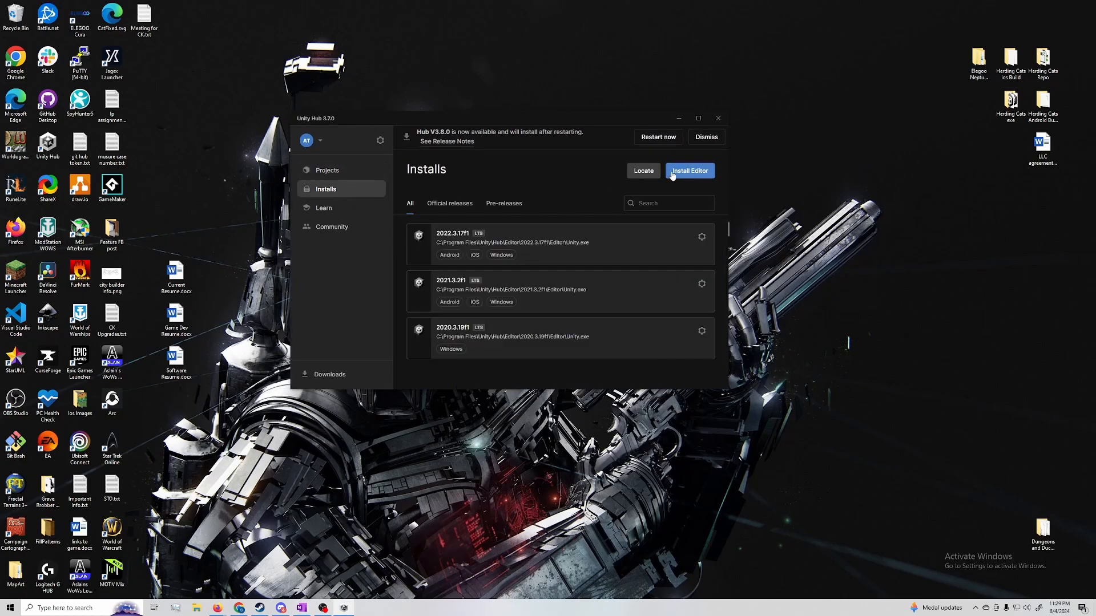
click(693, 174)
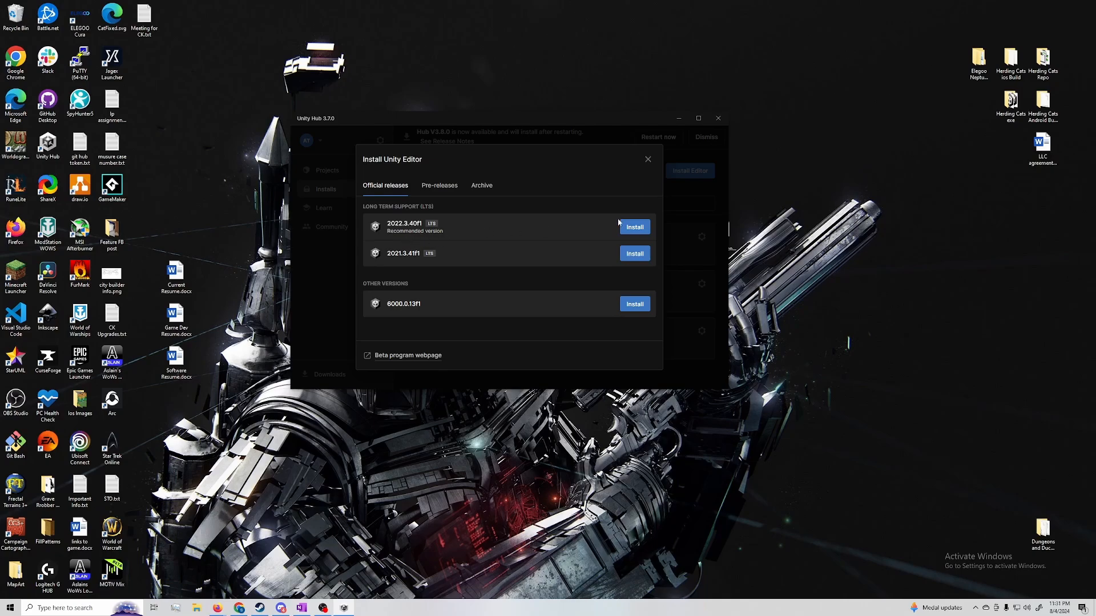
click(647, 159)
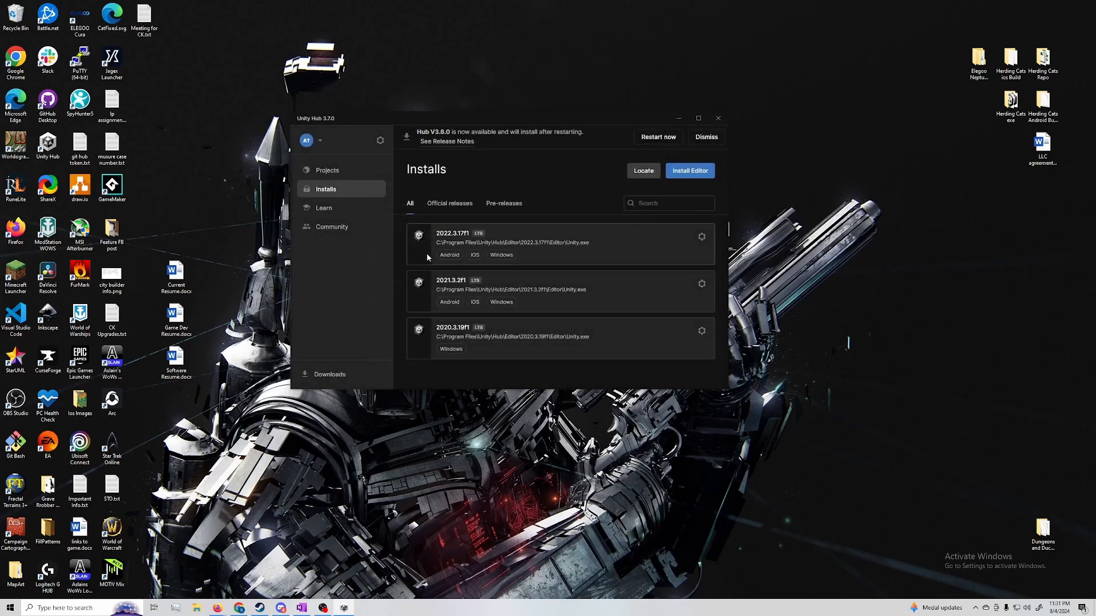
Select the installed 2022.3.17f1 editor's version and path text
drag(591, 243, 559, 242)
click(562, 243)
triple_click(509, 243)
click(589, 247)
Open the Unity download archive from a web search for unity installs
mouse_move(218, 607)
click(351, 564)
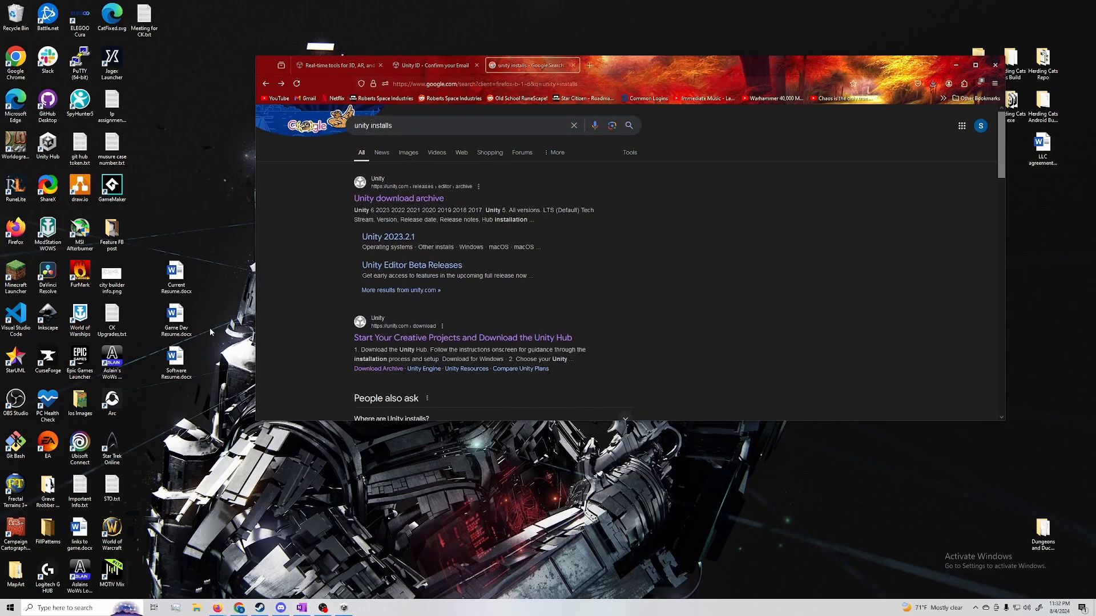
click(428, 201)
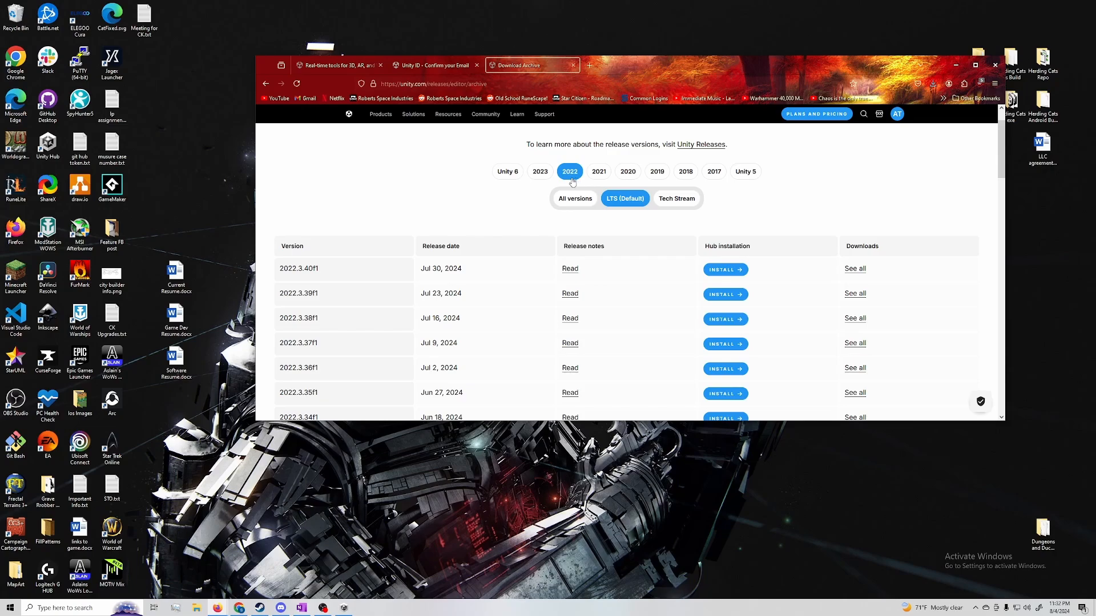
Browse the 2022 LTS release list in the download archive for version 2022.3.17f1
click(344, 609)
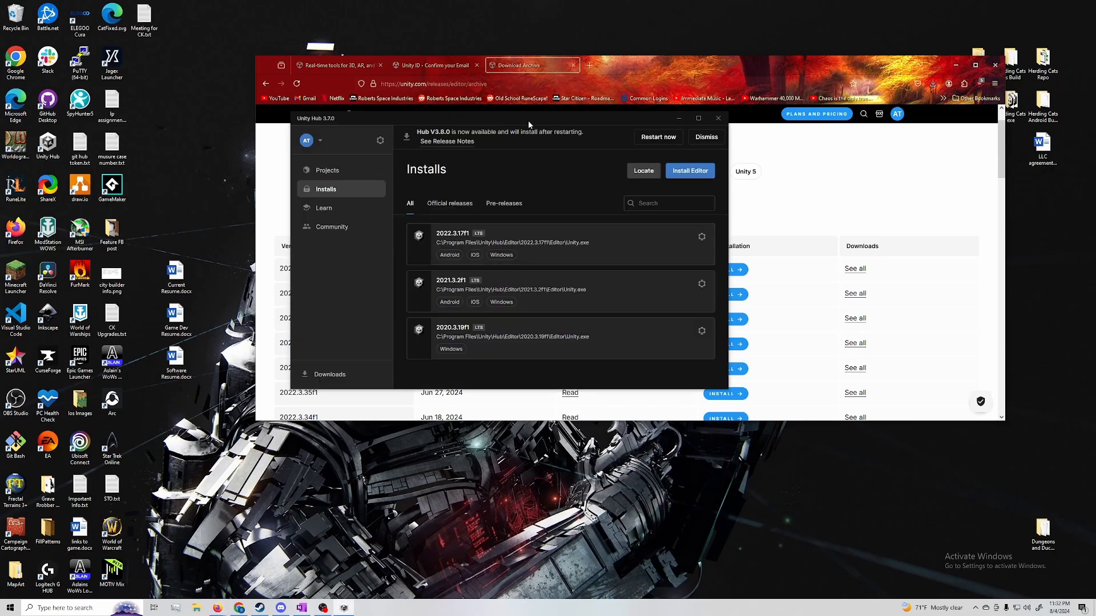
drag(528, 121, 242, 108)
drag(682, 69, 685, 65)
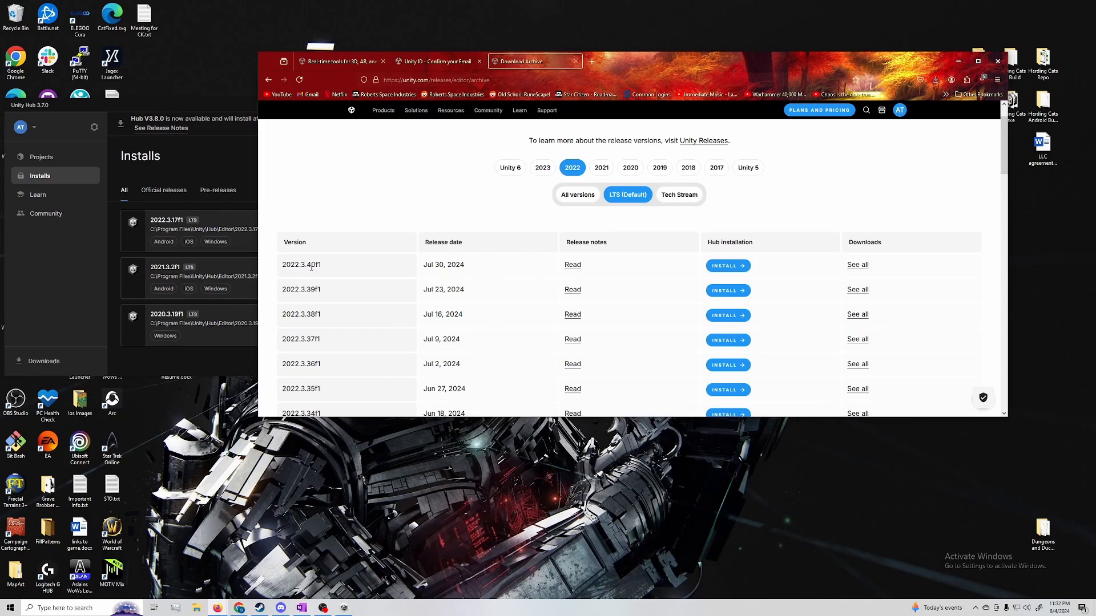
scroll(331, 277, down, 15)
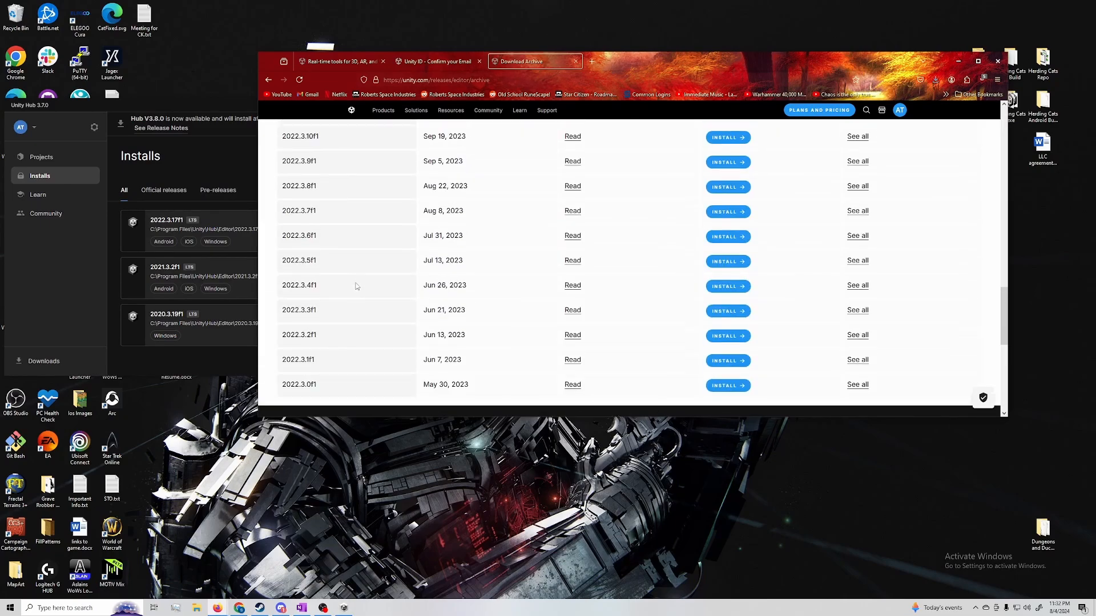
scroll(308, 210, up, 4)
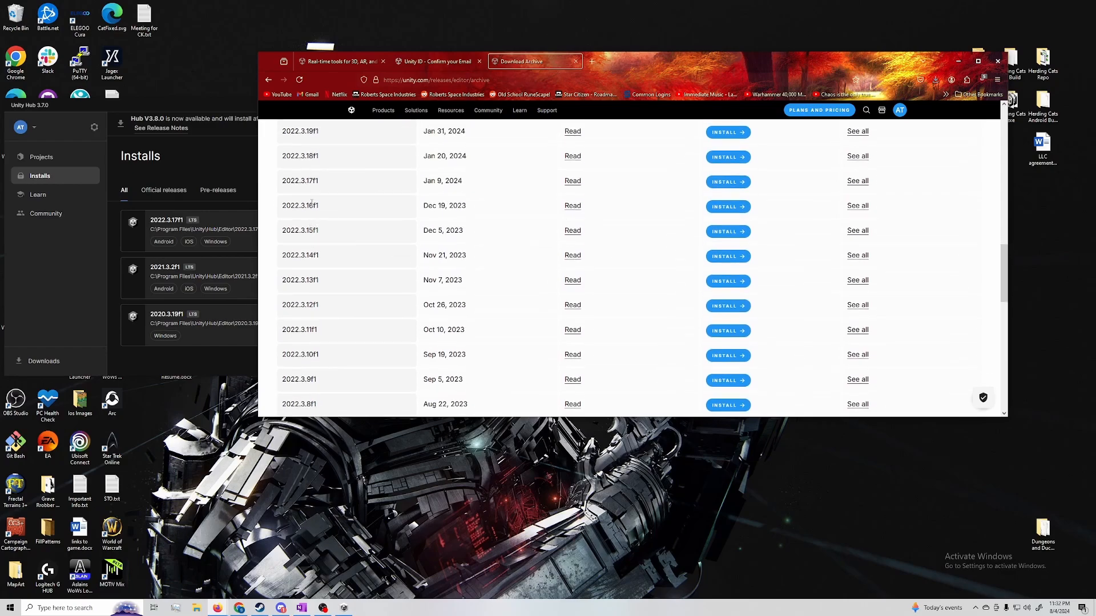
double_click(311, 182)
click(348, 204)
scroll(348, 204, up, 2)
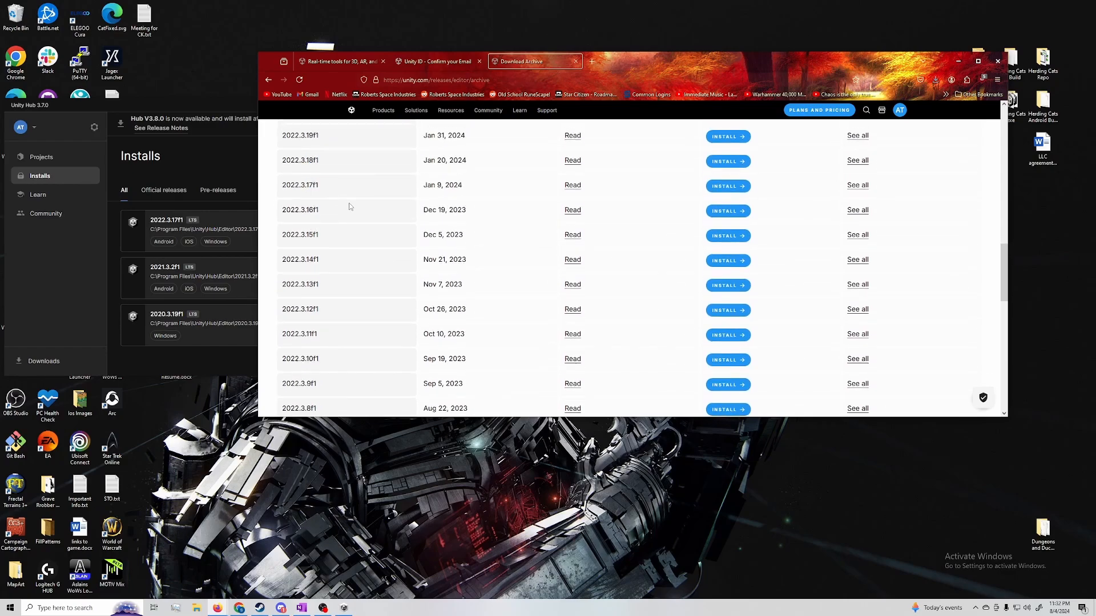
Try to install version 2022.3.17f1 through Unity Hub from the archive, cancelling the link prompt
drag(307, 274, 797, 271)
click(753, 291)
click(730, 270)
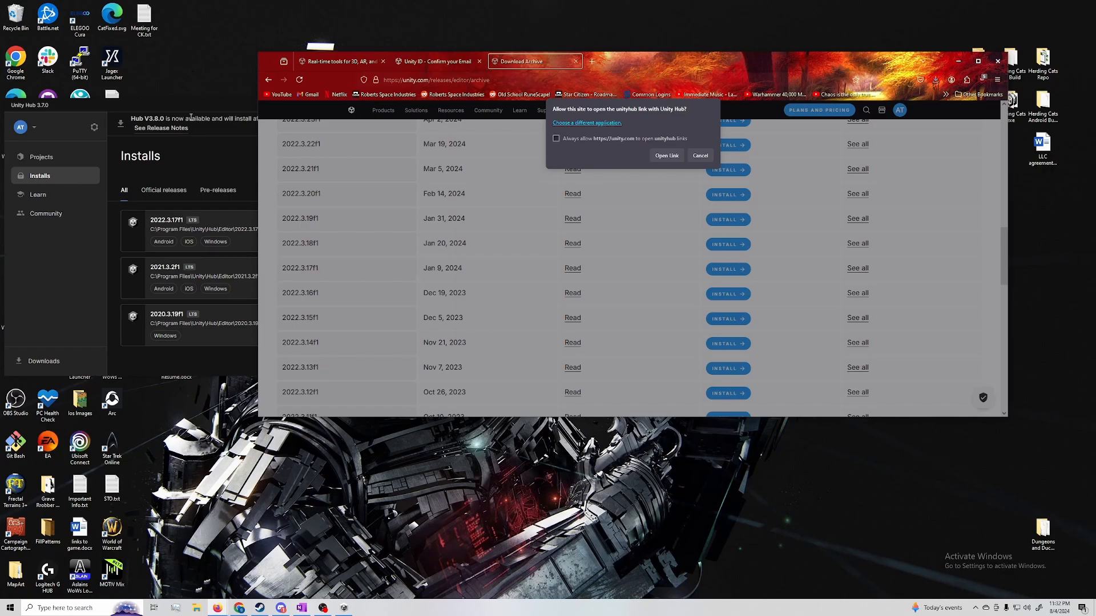
drag(193, 112, 252, 132)
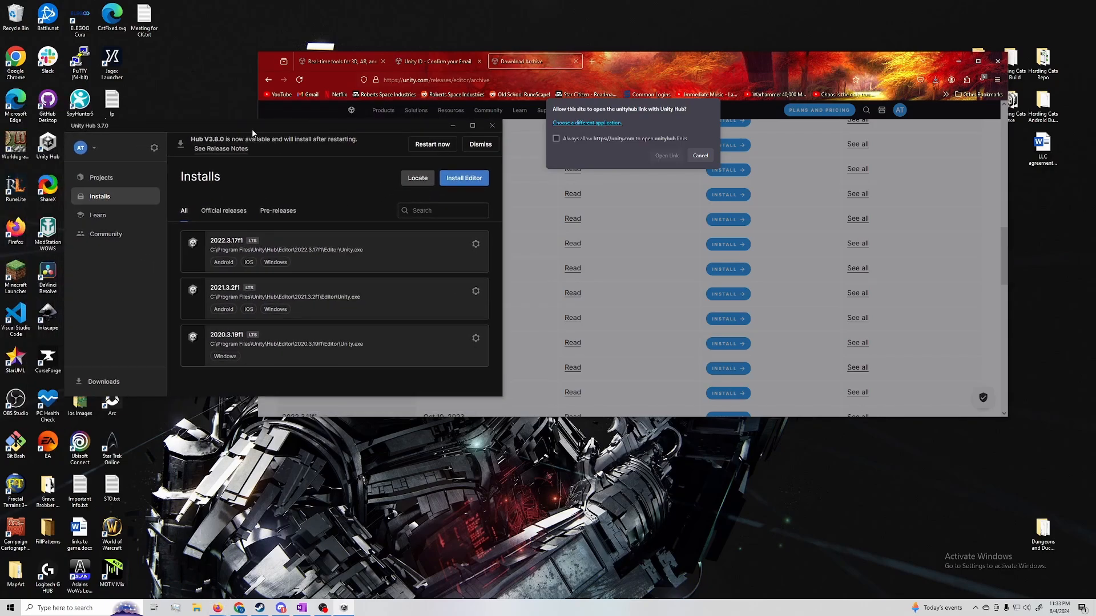
click(705, 157)
click(958, 61)
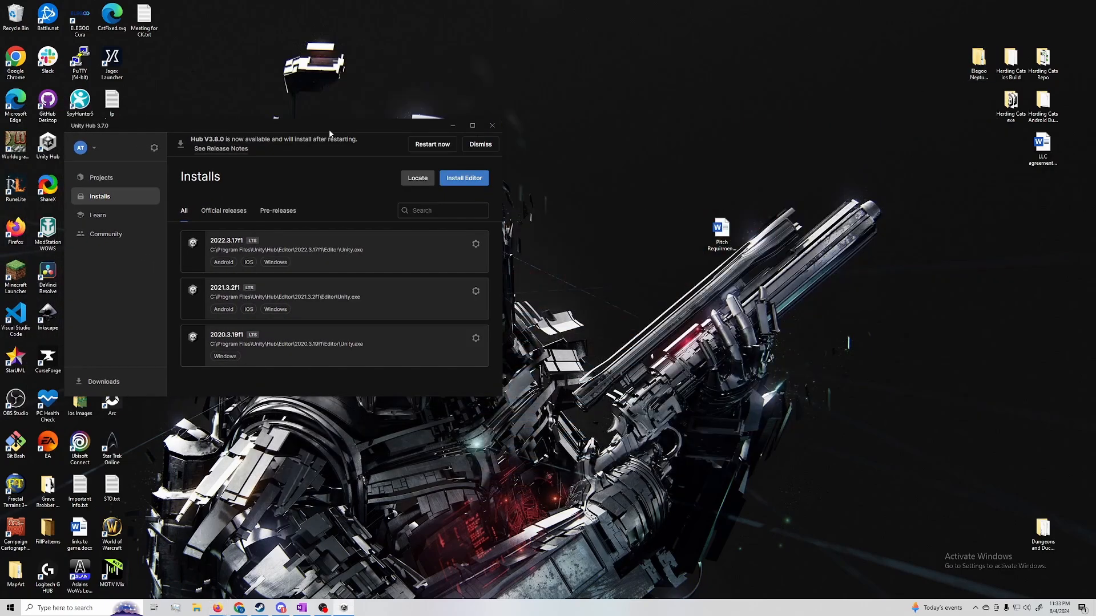
drag(331, 129, 543, 105)
click(629, 154)
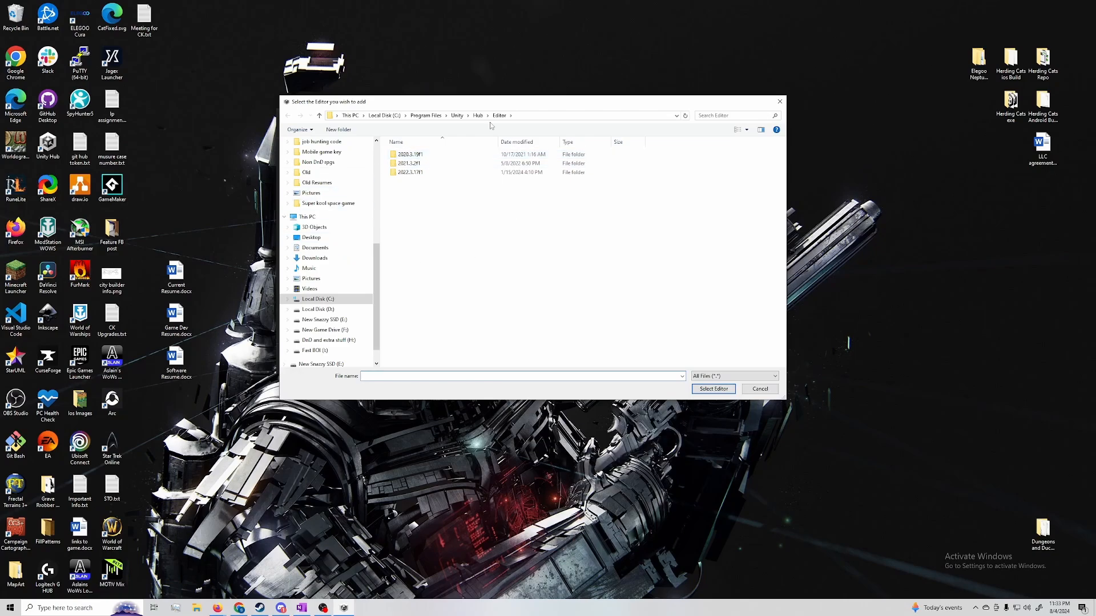
scroll(254, 226, up, 7)
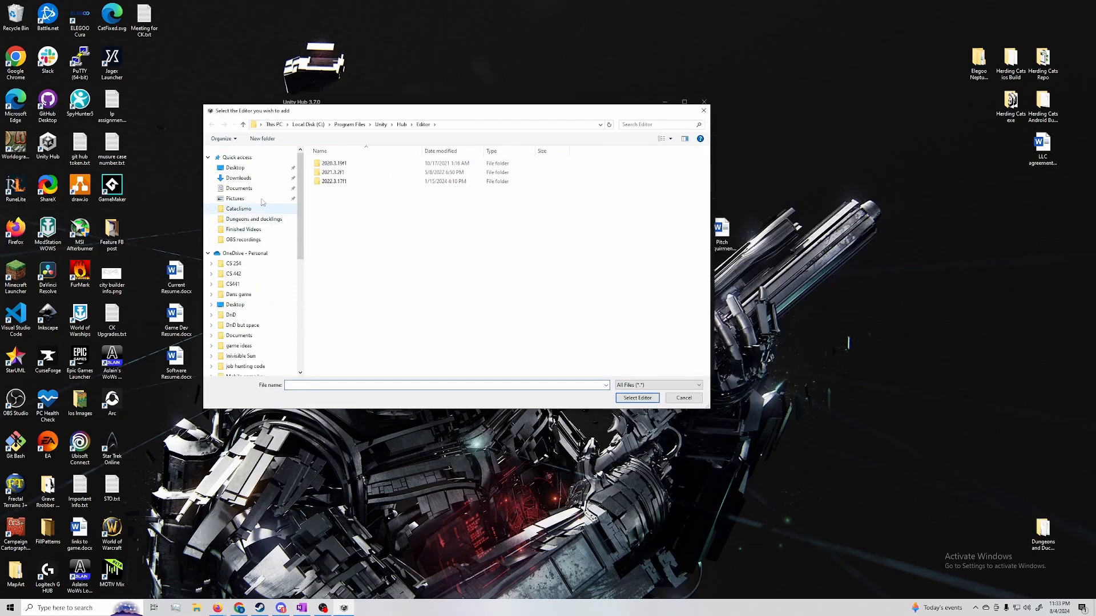
click(251, 178)
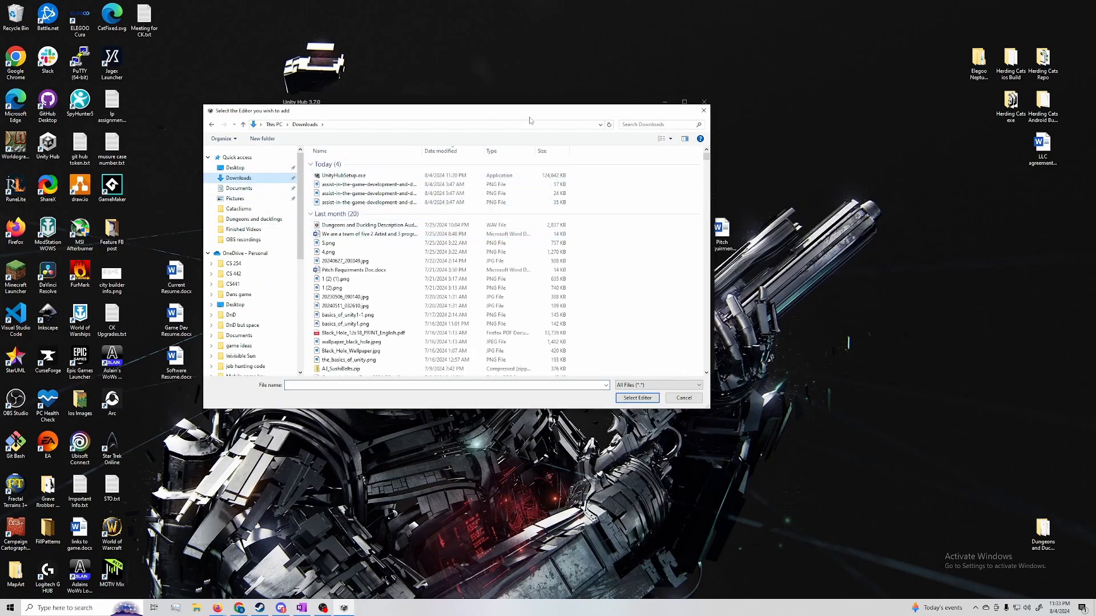
drag(531, 112, 818, 127)
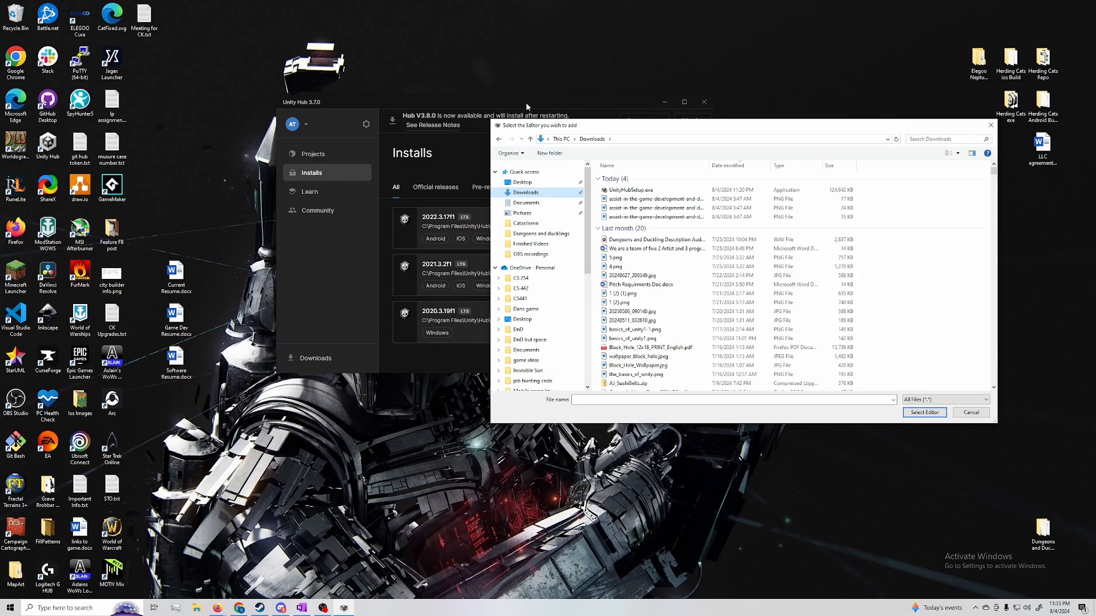
click(990, 125)
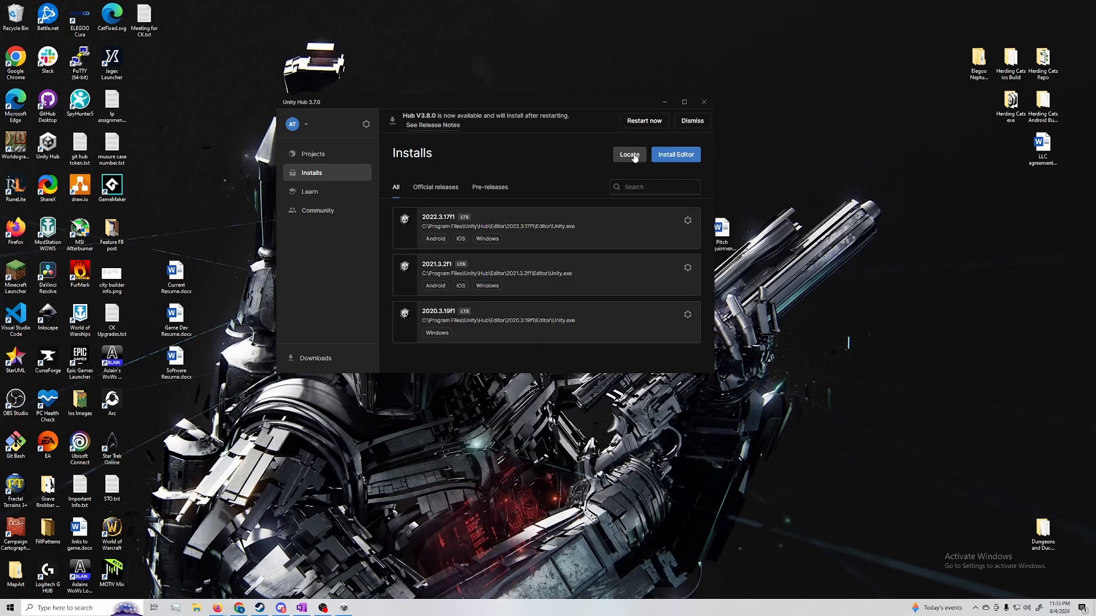
Install editor 2022.3.40f1 LTS with the Android Build Support and iOS Build Support modules deselected
click(675, 154)
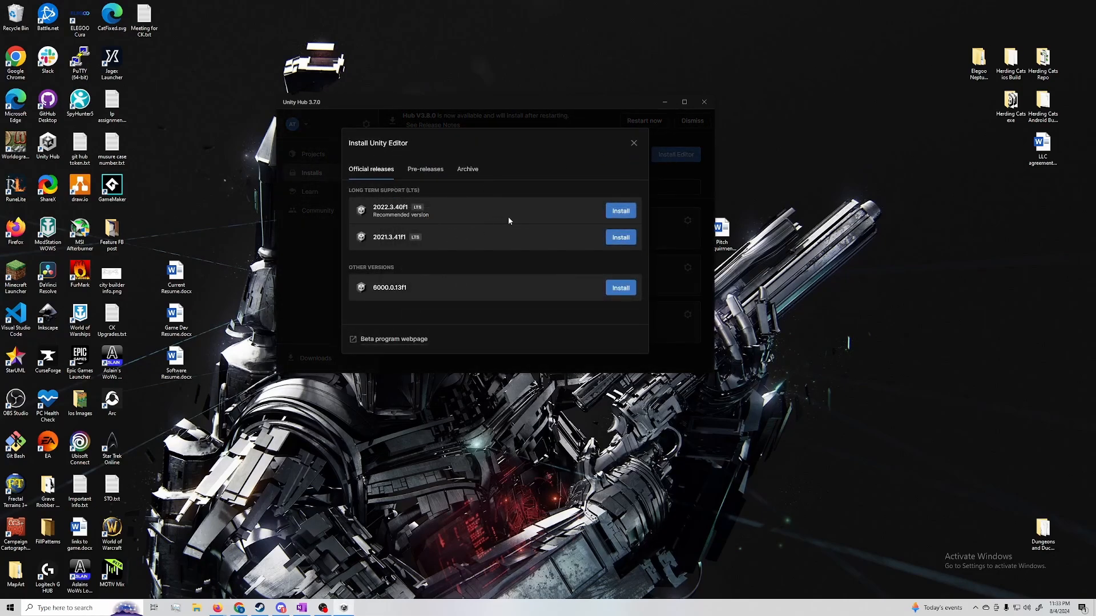
click(617, 212)
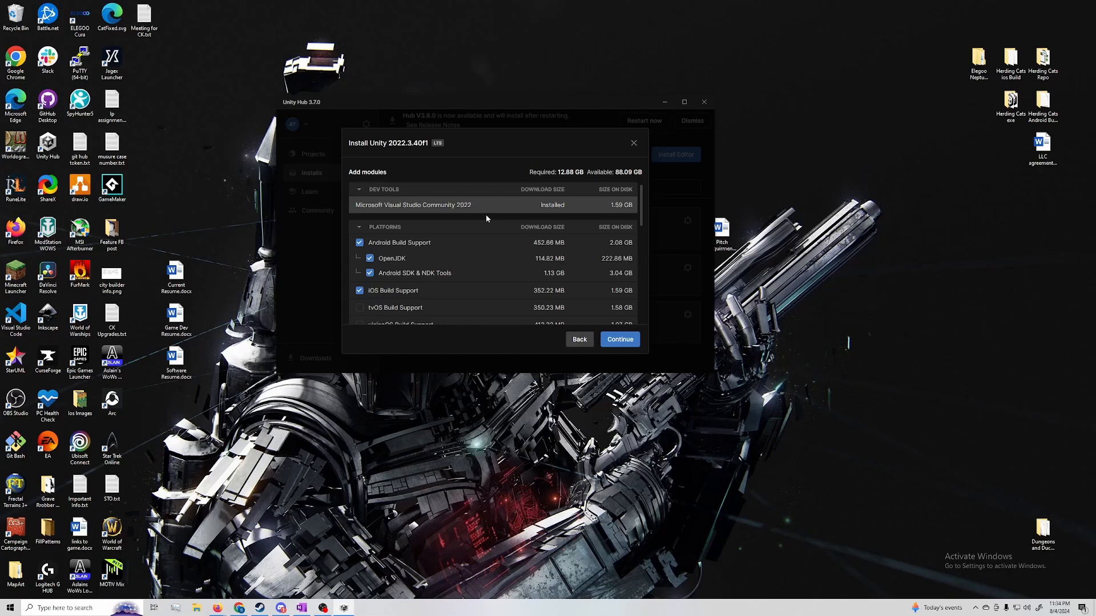
scroll(485, 222, down, 1)
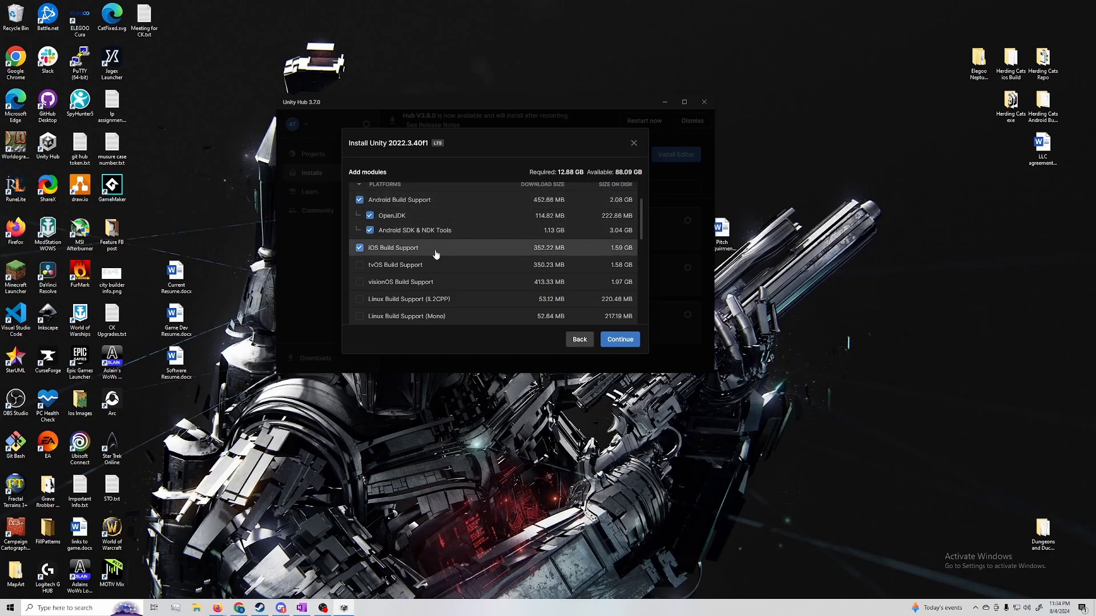
scroll(442, 256, up, 1)
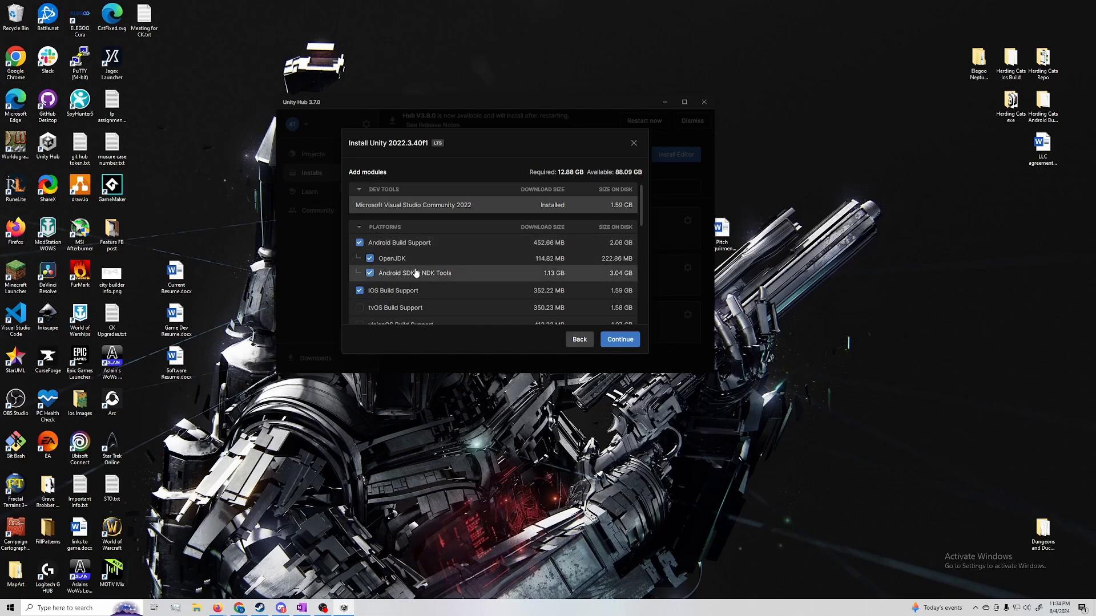
scroll(416, 272, down, 5)
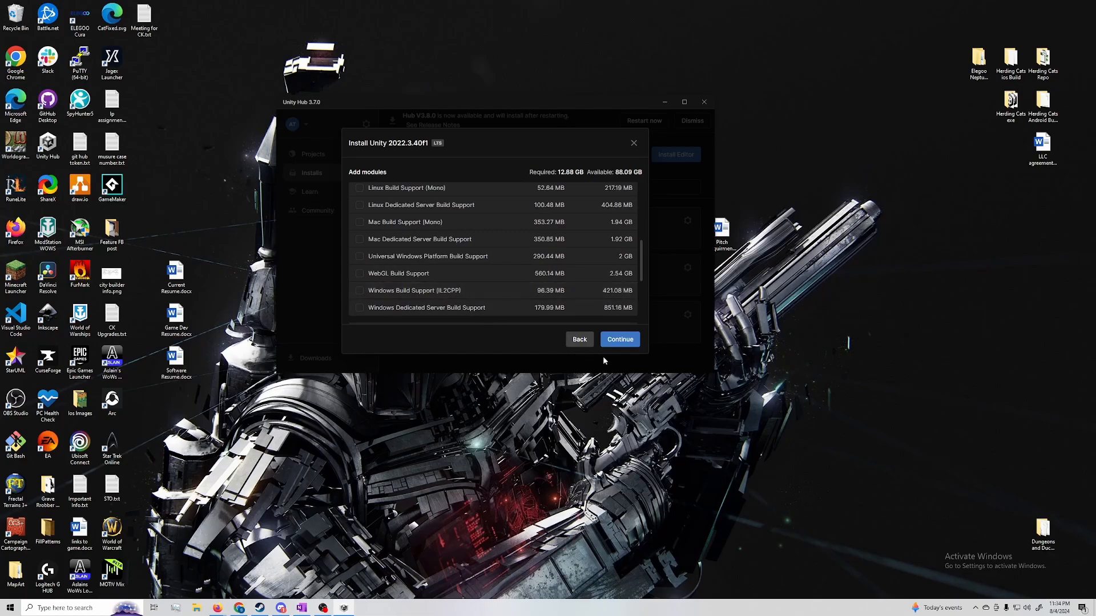
scroll(365, 274, up, 5)
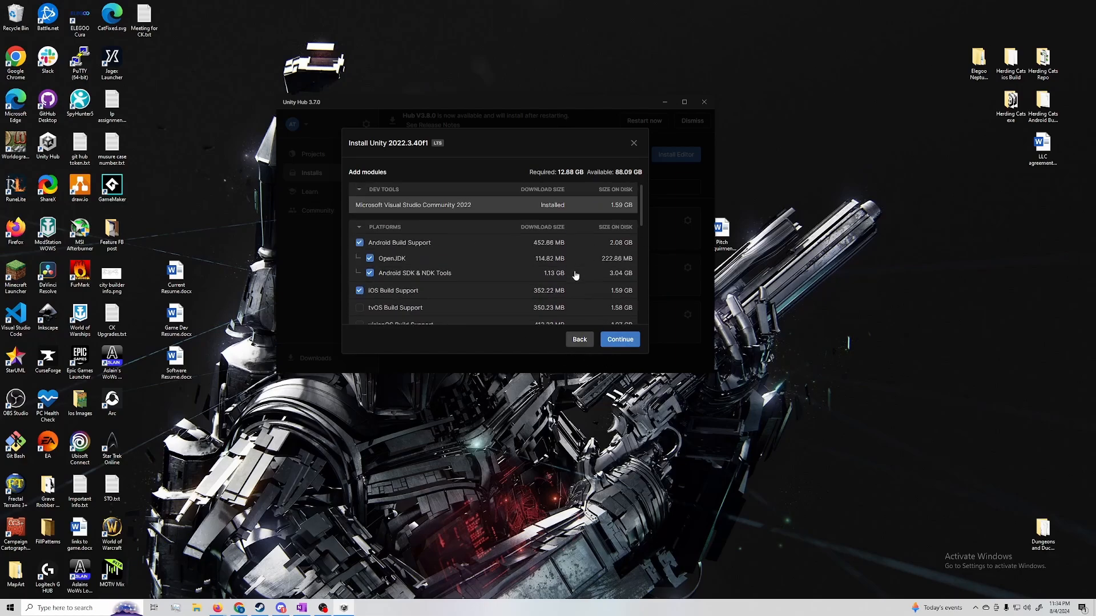
click(360, 242)
click(360, 290)
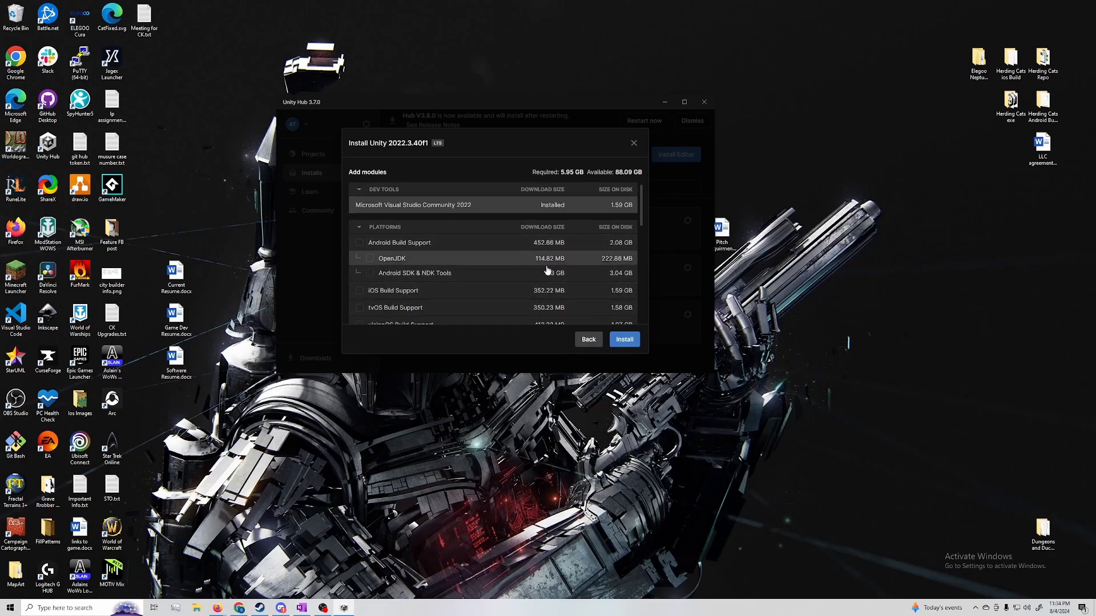
click(624, 339)
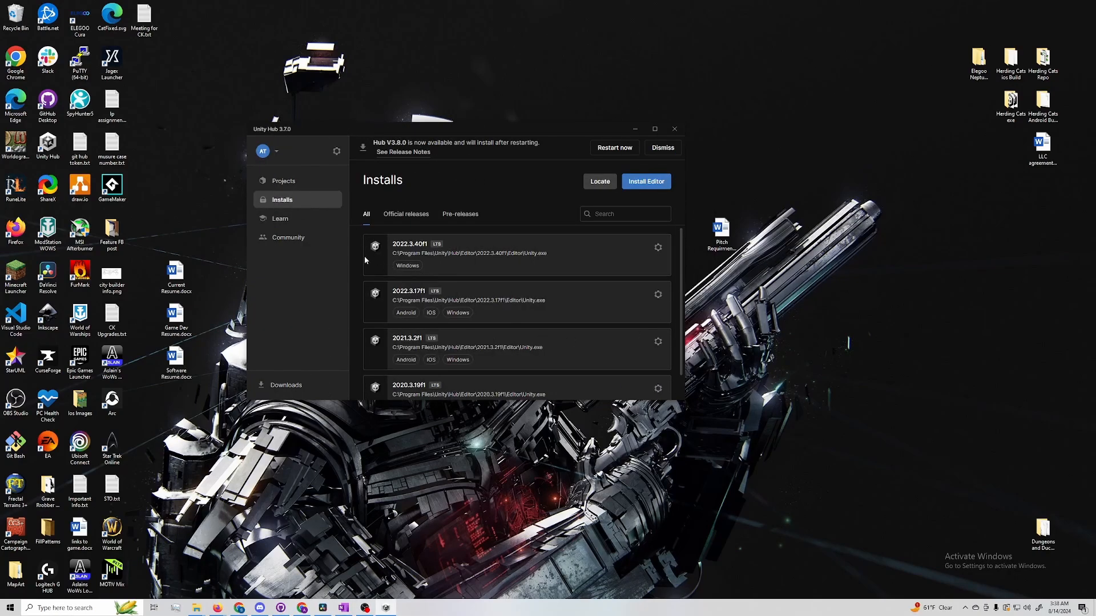
Start a new project on editor 2022.3.40f1 and name it My first Project
scroll(536, 336, down, 2)
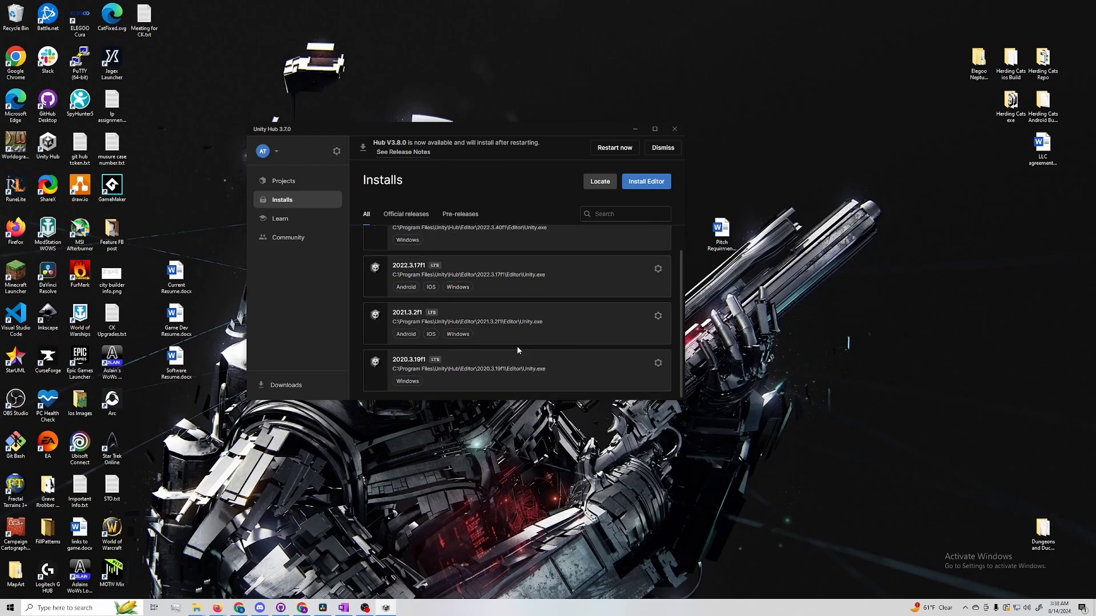
scroll(491, 285, up, 2)
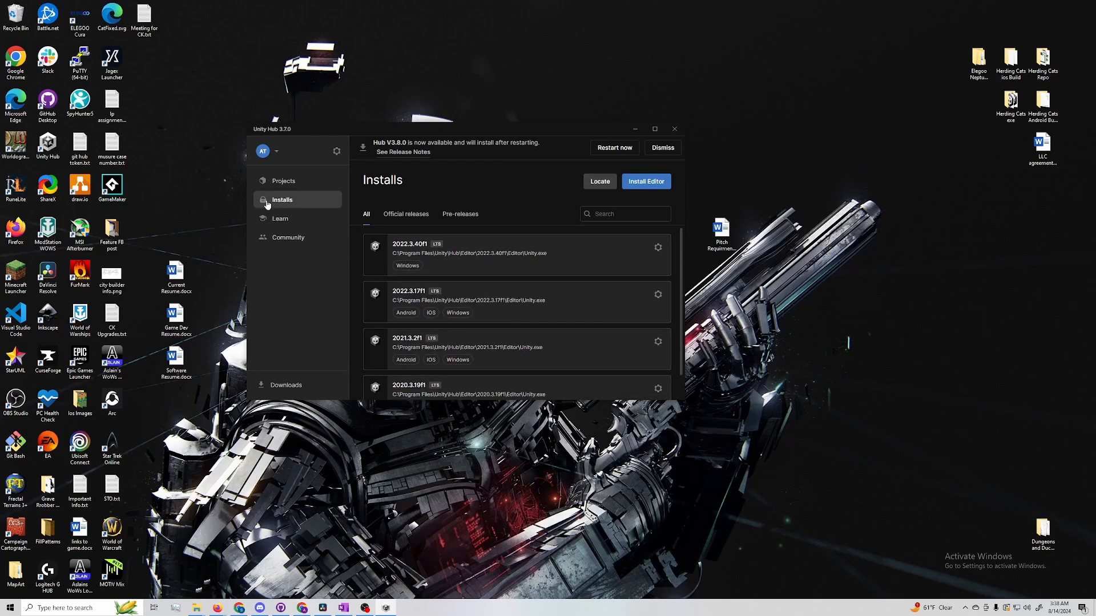
click(280, 182)
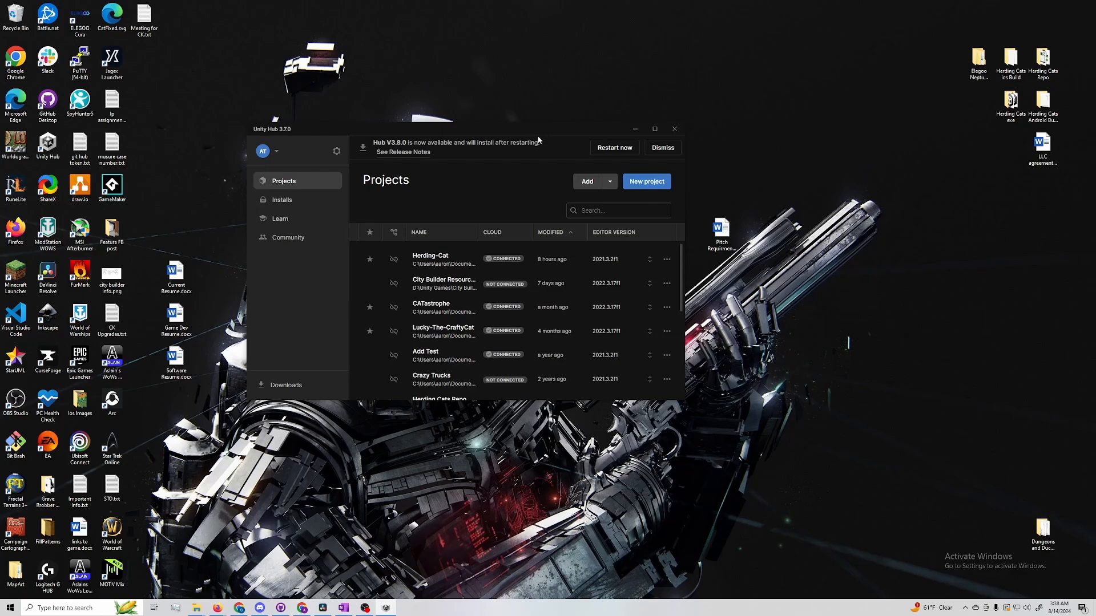
drag(552, 126, 579, 127)
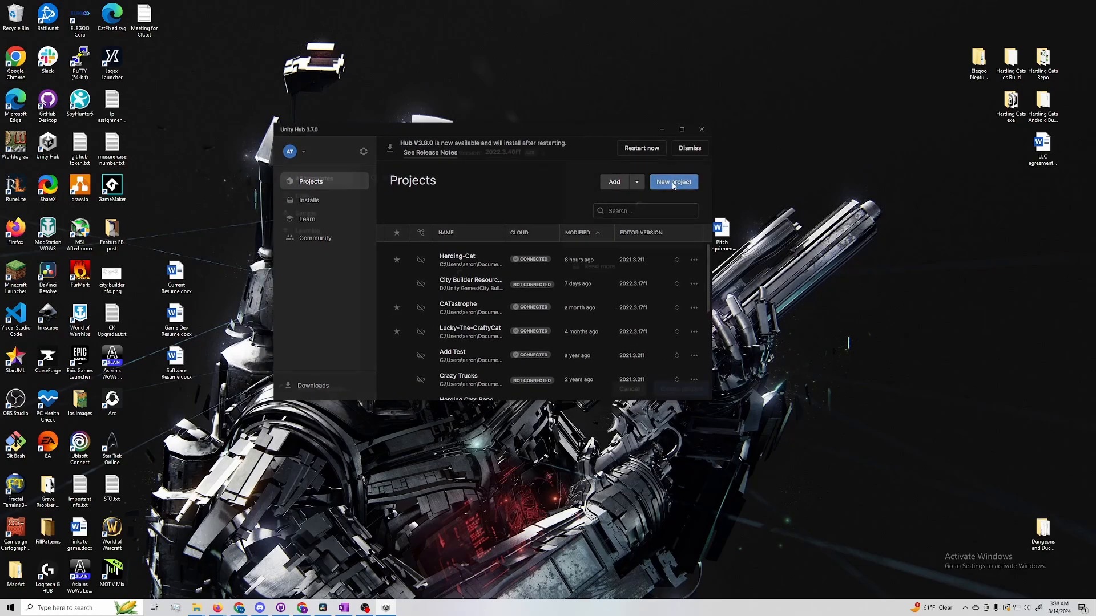
click(673, 182)
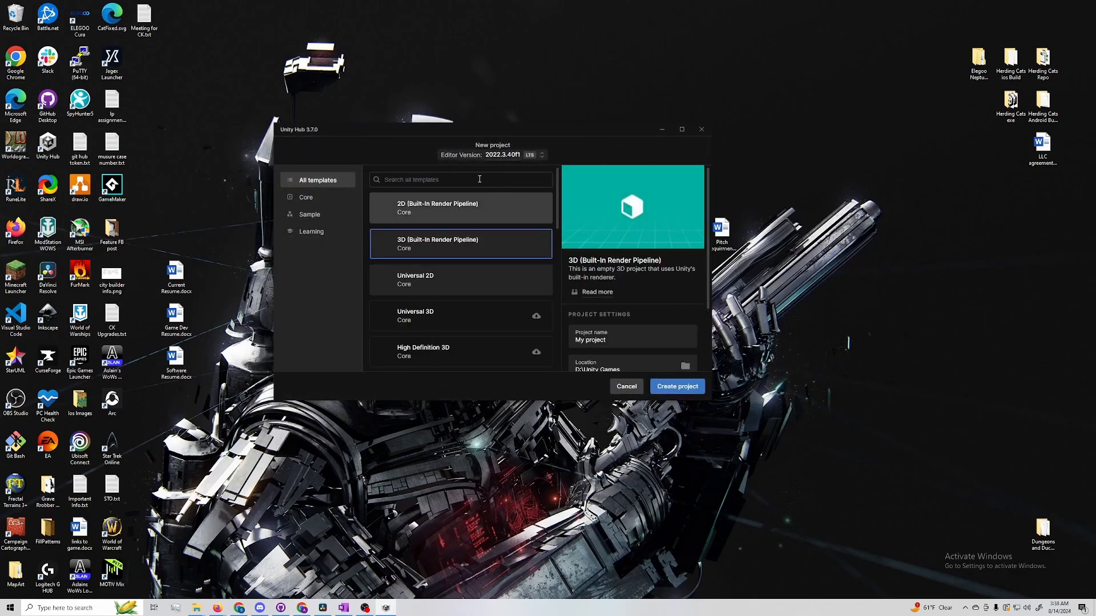
scroll(476, 274, down, 1)
scroll(477, 282, down, 2)
scroll(477, 282, up, 3)
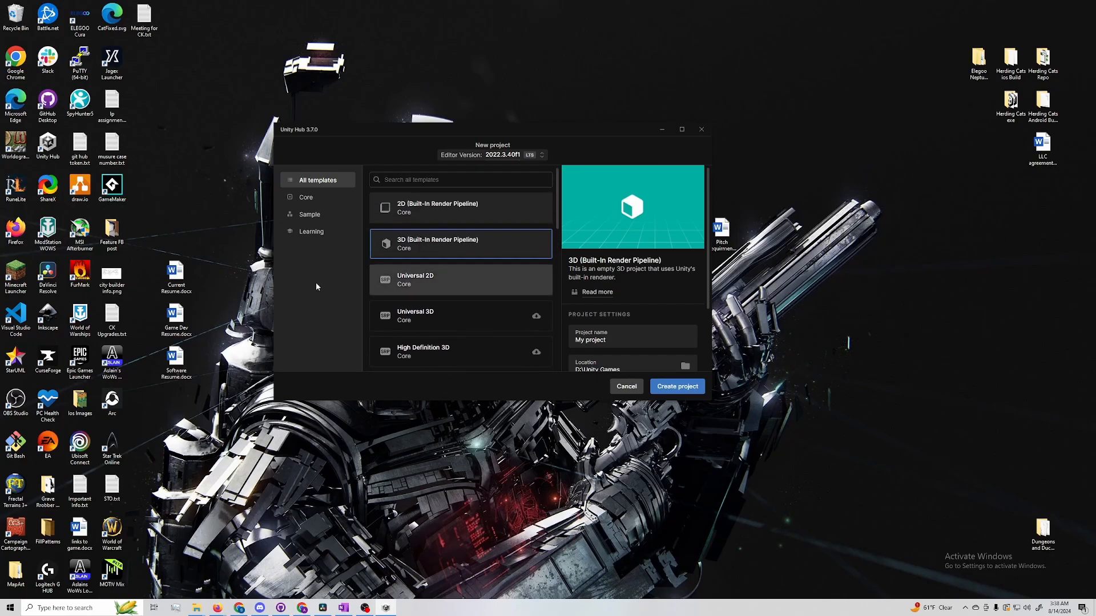
scroll(622, 285, down, 2)
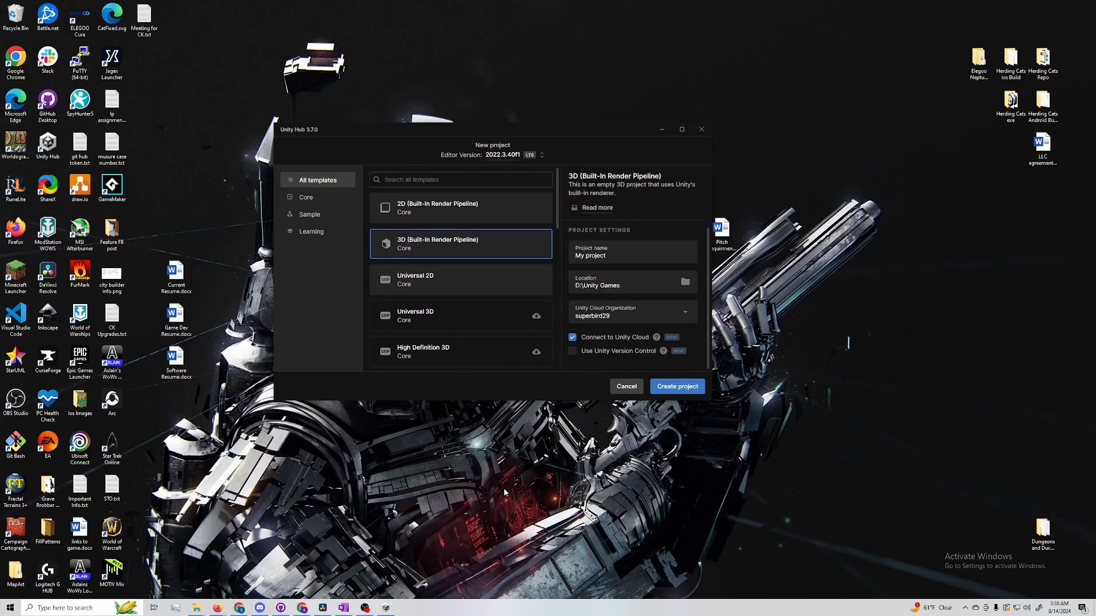
drag(627, 254, 566, 261)
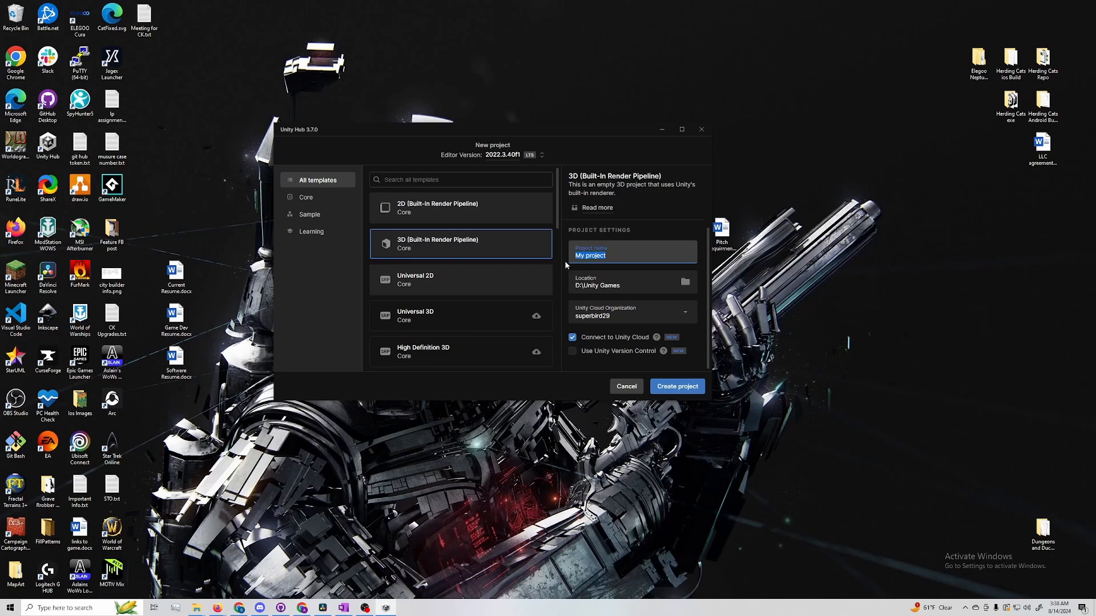
text(My first Project)
click(684, 283)
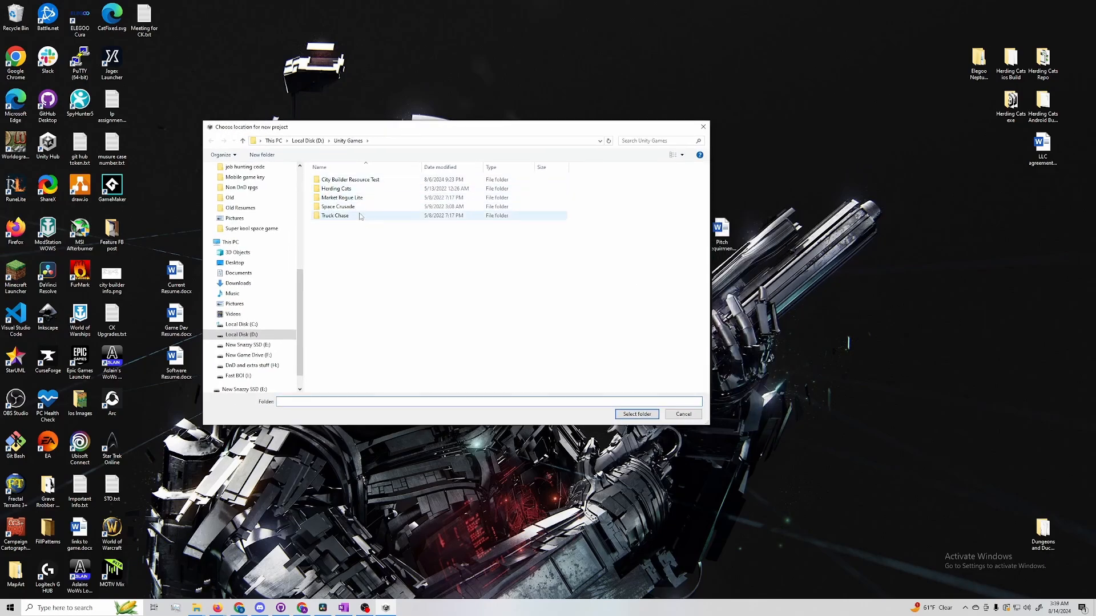
click(308, 140)
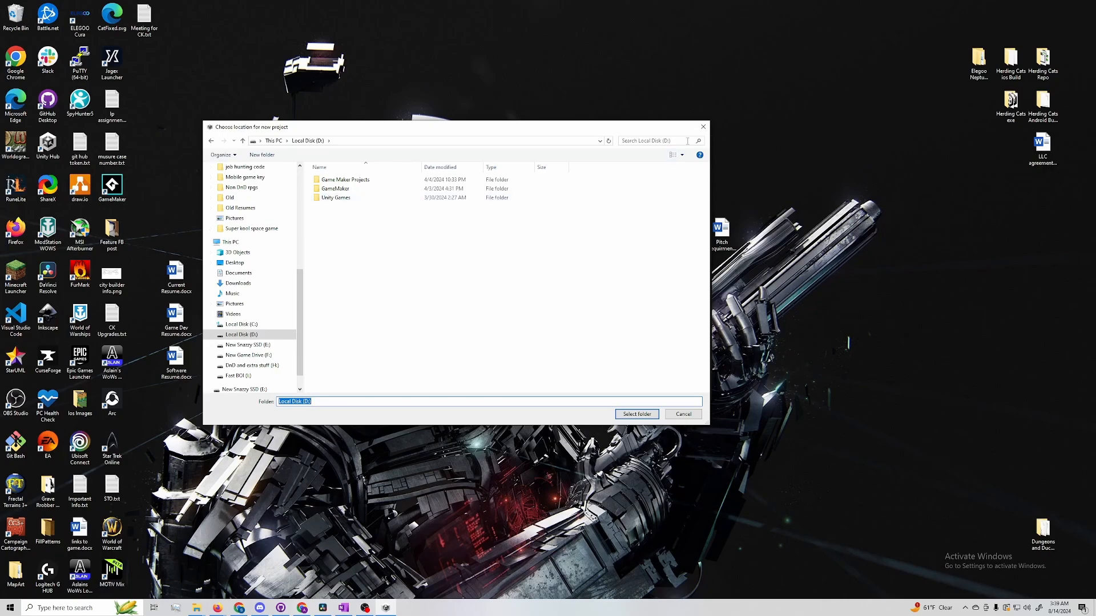
click(273, 140)
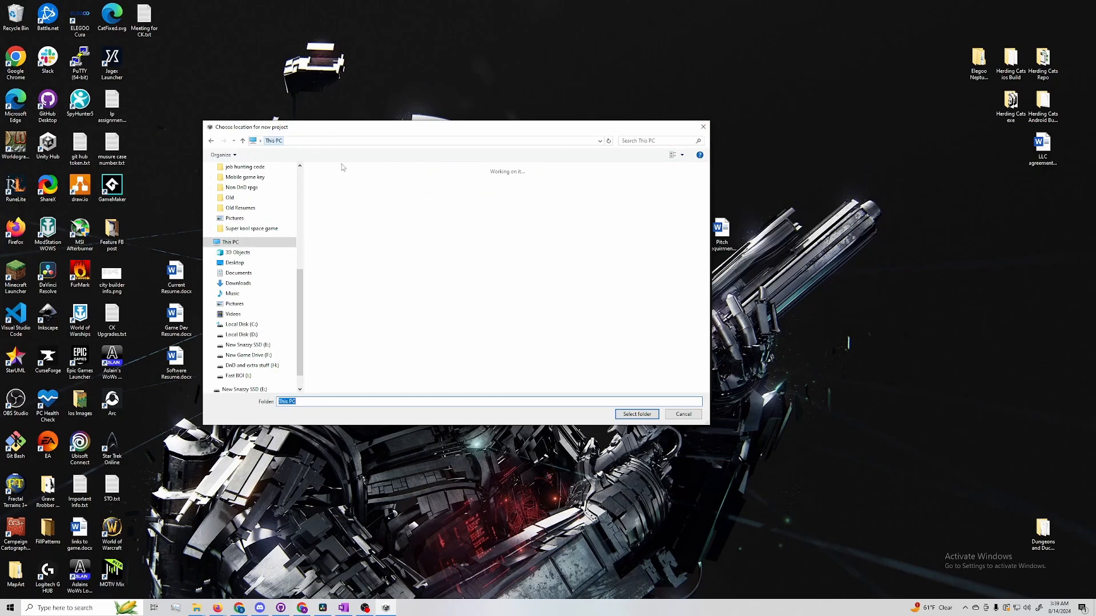
click(704, 127)
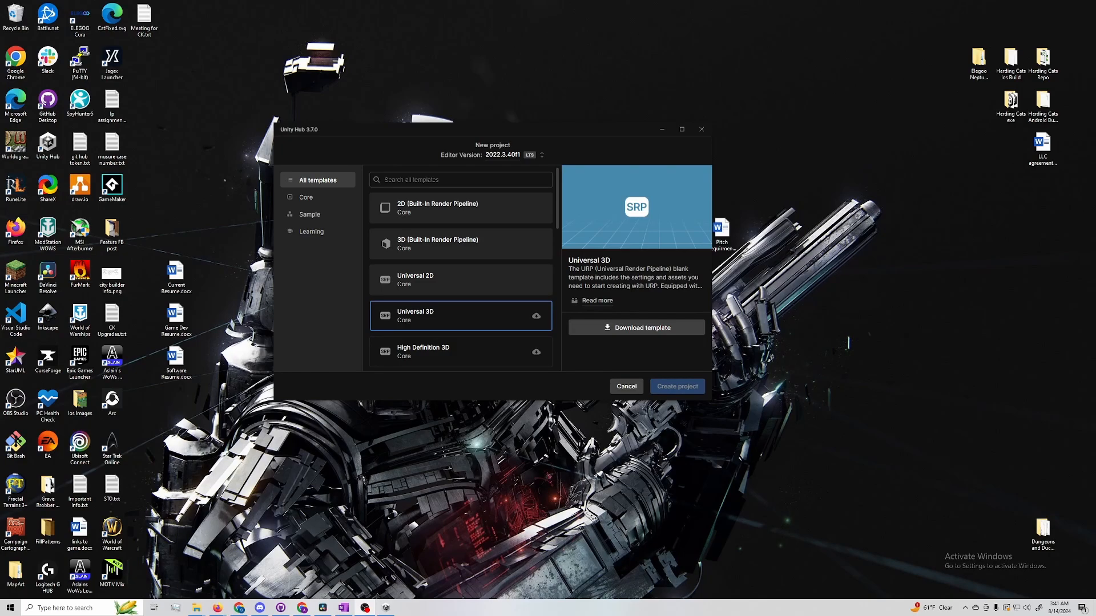
Select the Universal 2D template and review its description and package list
click(457, 280)
click(596, 302)
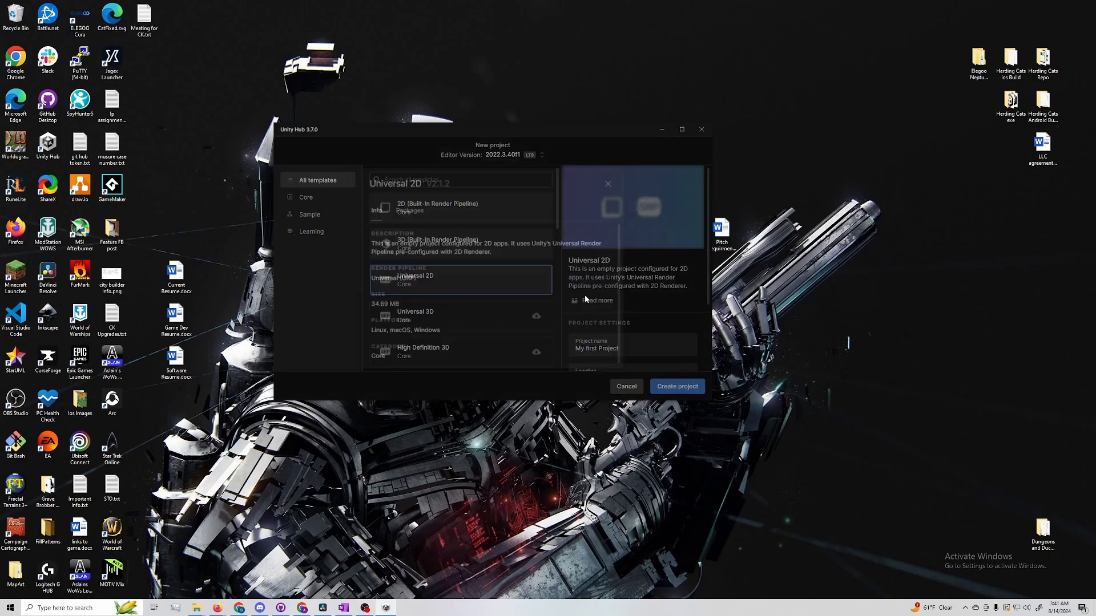
click(416, 212)
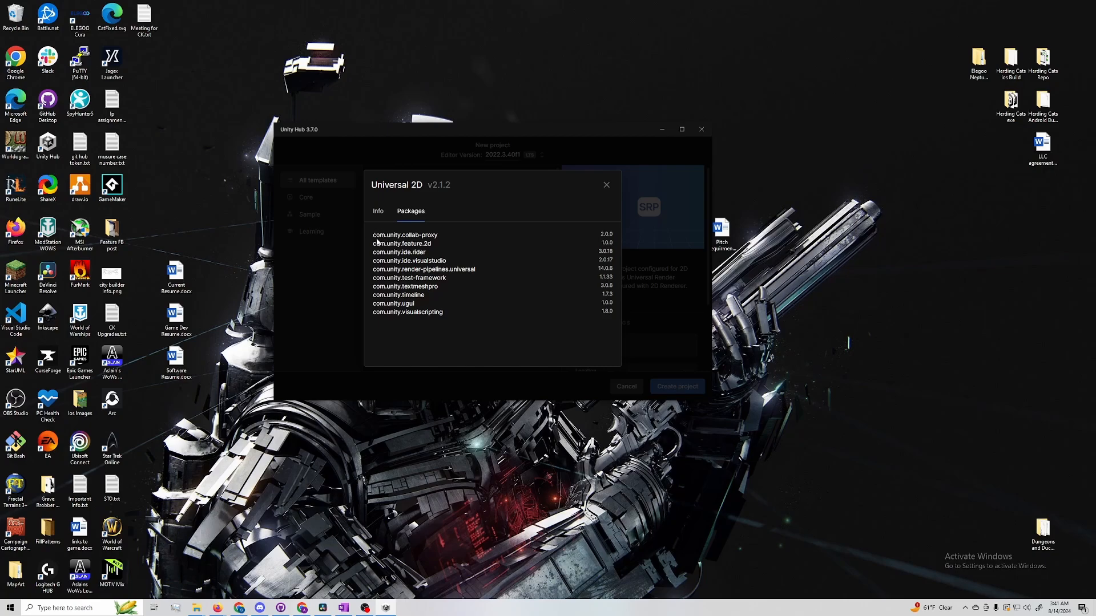
drag(401, 236, 425, 253)
mouse_move(404, 278)
mouse_down()
mouse_move(446, 279)
mouse_move(405, 286)
mouse_up()
double_click(416, 287)
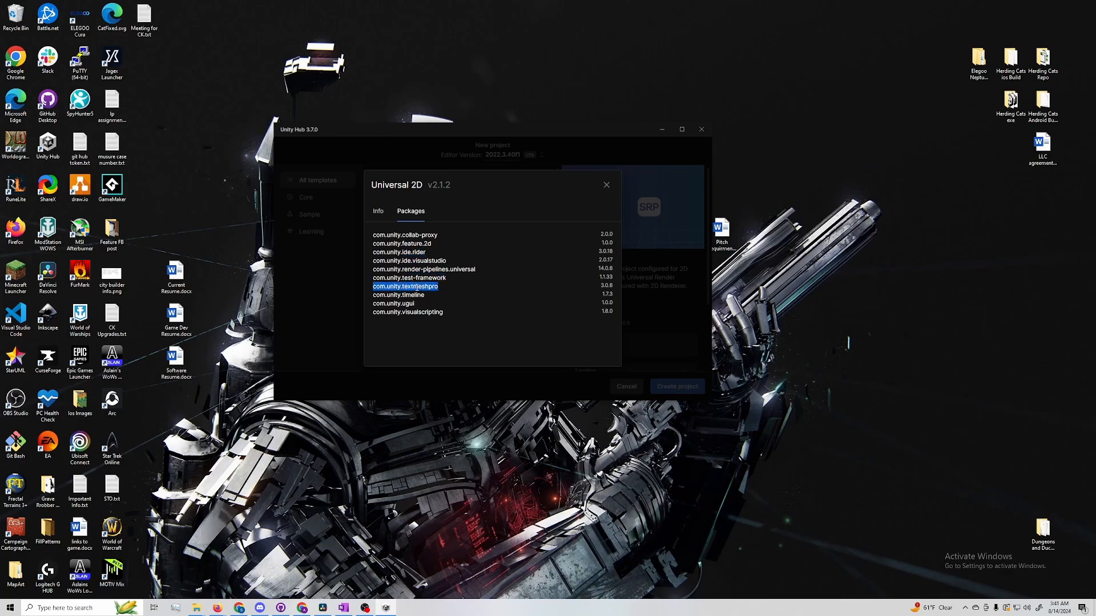
click(606, 185)
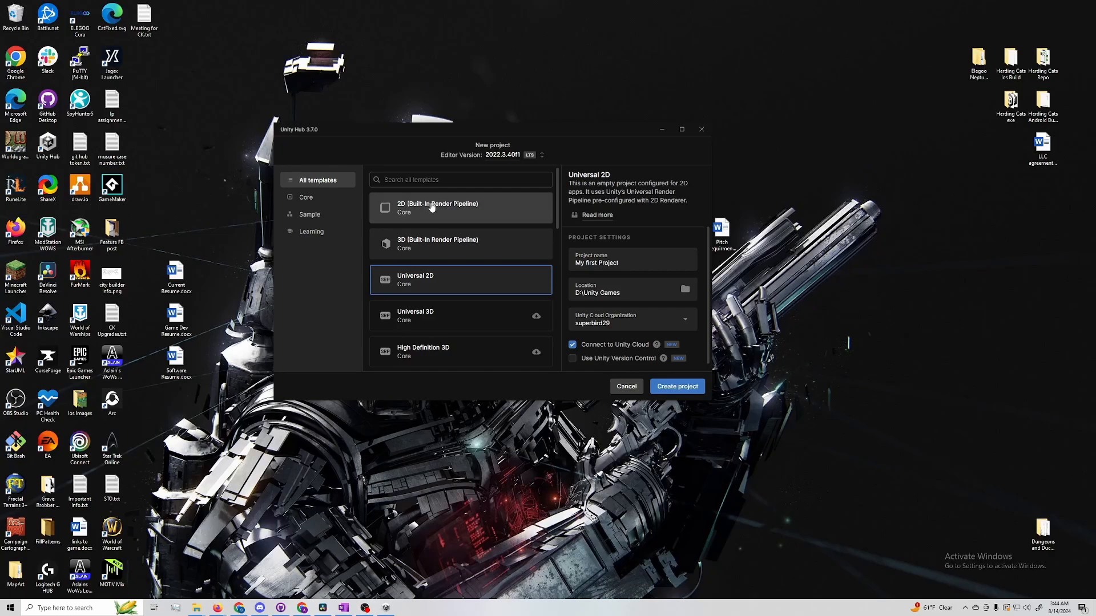
Create the project using the 2D (Built-In Render Pipeline) template
scroll(411, 282, down, 1)
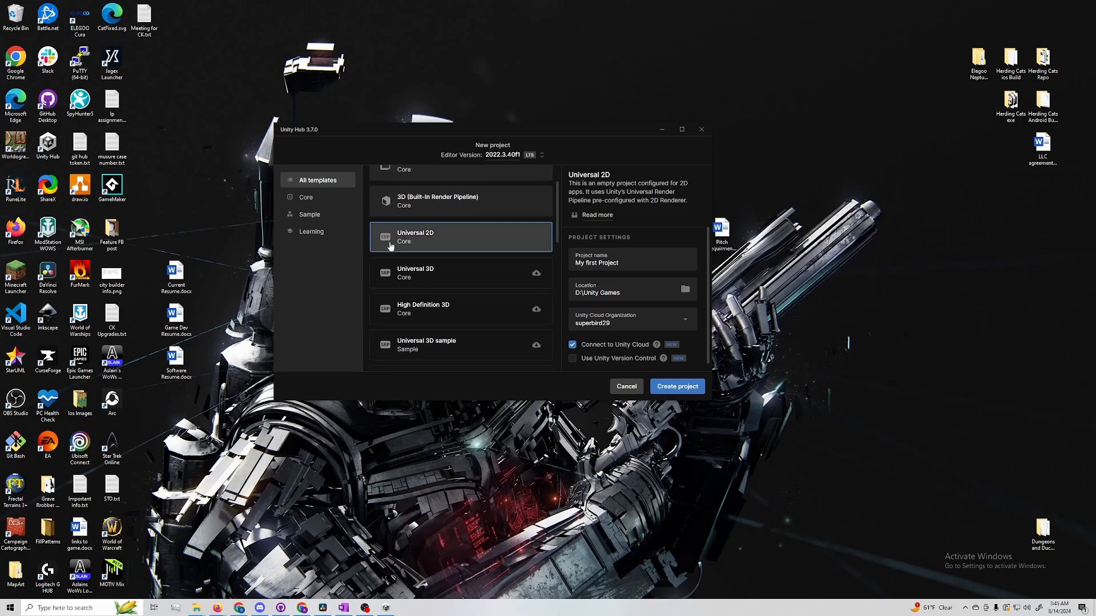
scroll(391, 244, down, 2)
scroll(424, 258, up, 3)
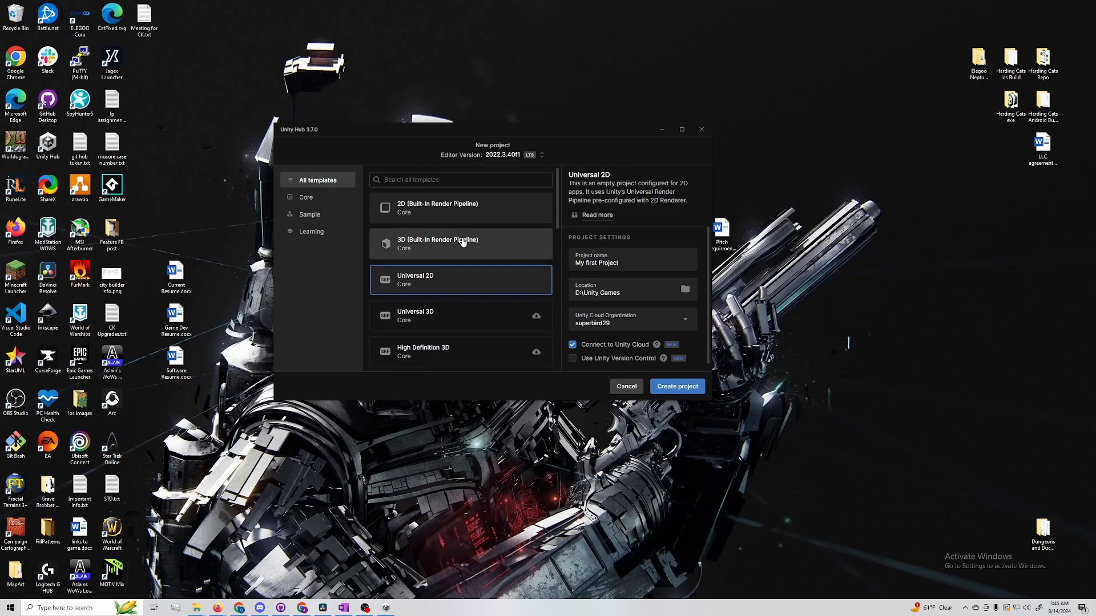
click(532, 205)
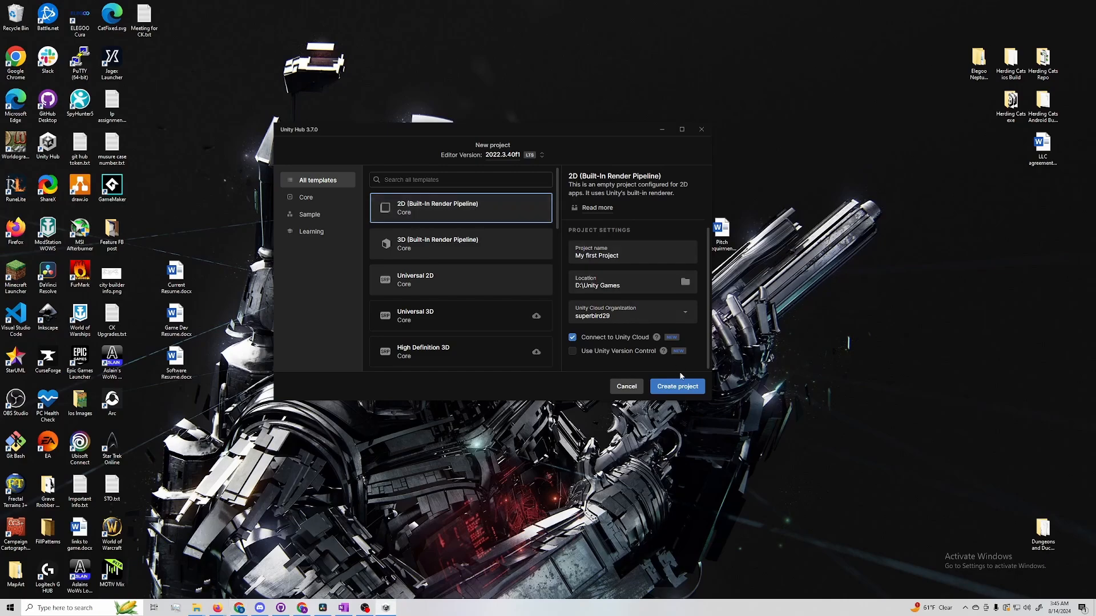
click(685, 388)
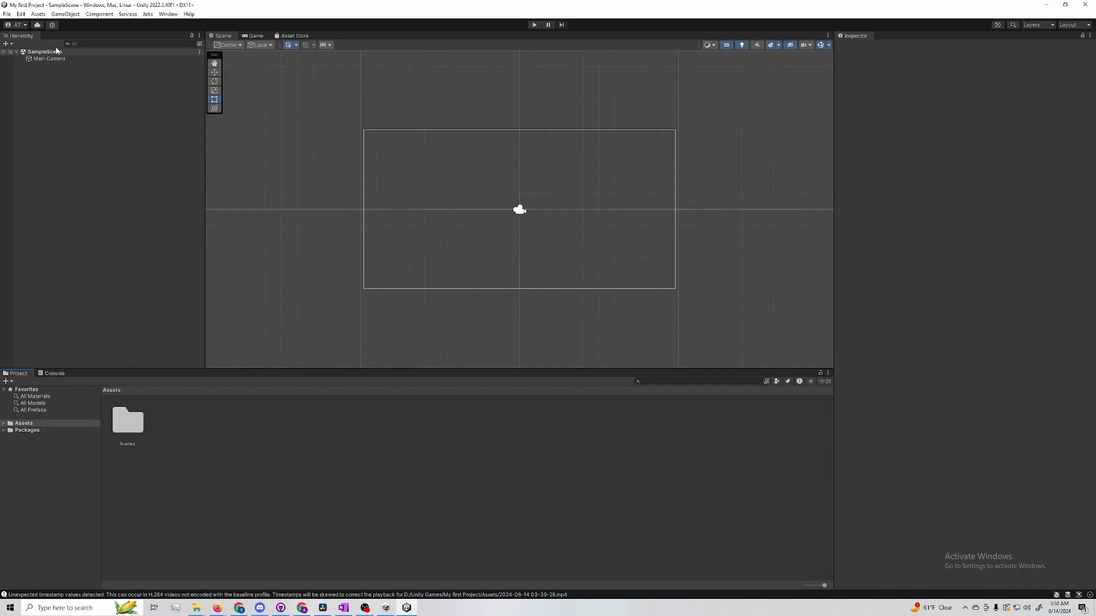
Open the editor Preferences and review the External Script Editor options under External Tools
click(21, 15)
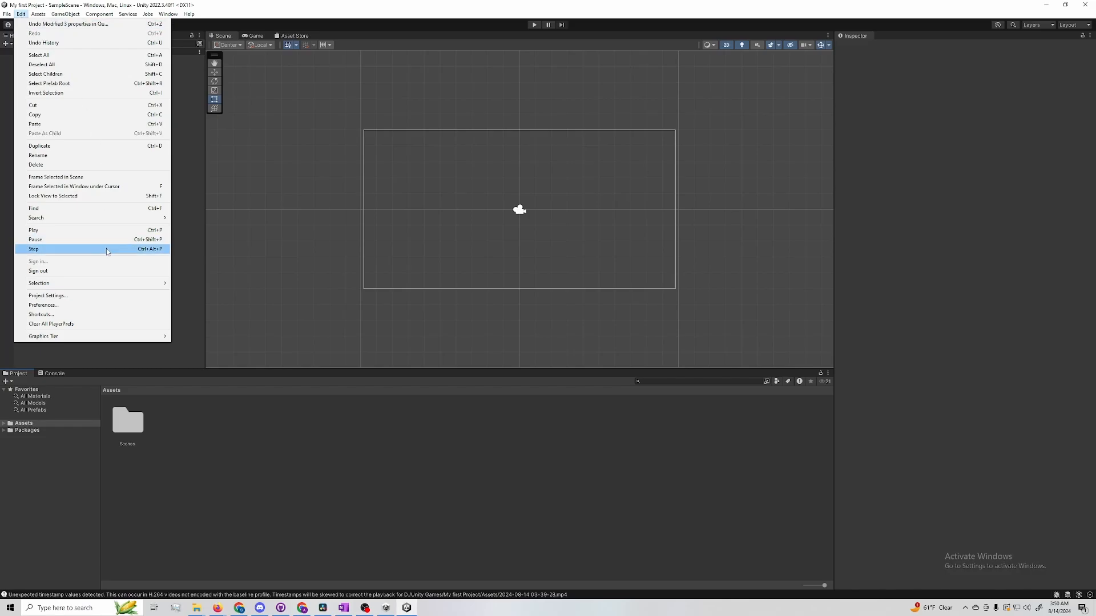
click(102, 305)
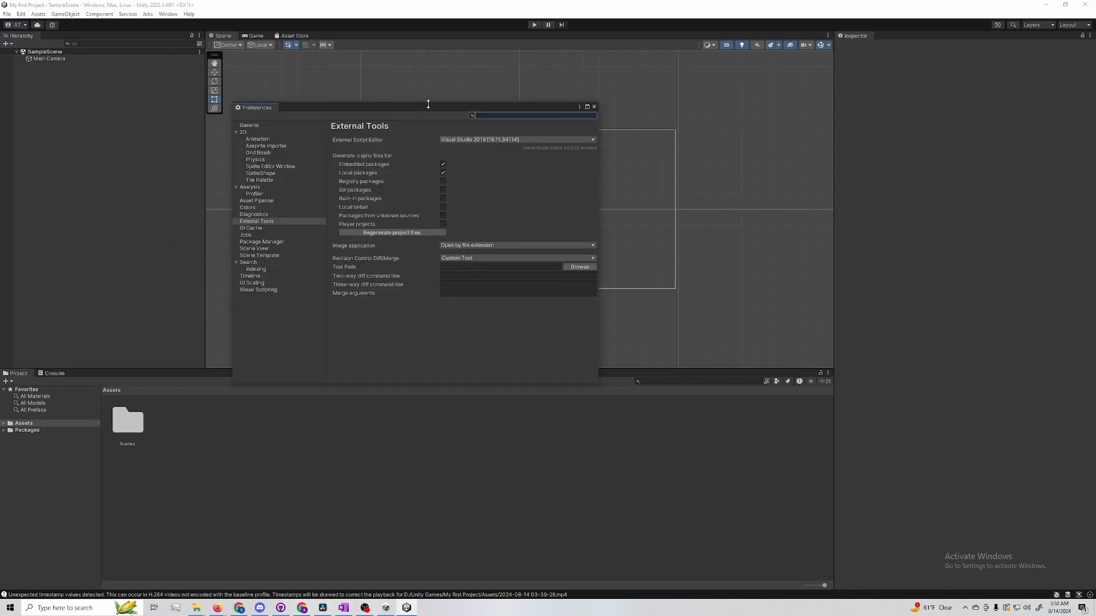
drag(428, 104, 483, 110)
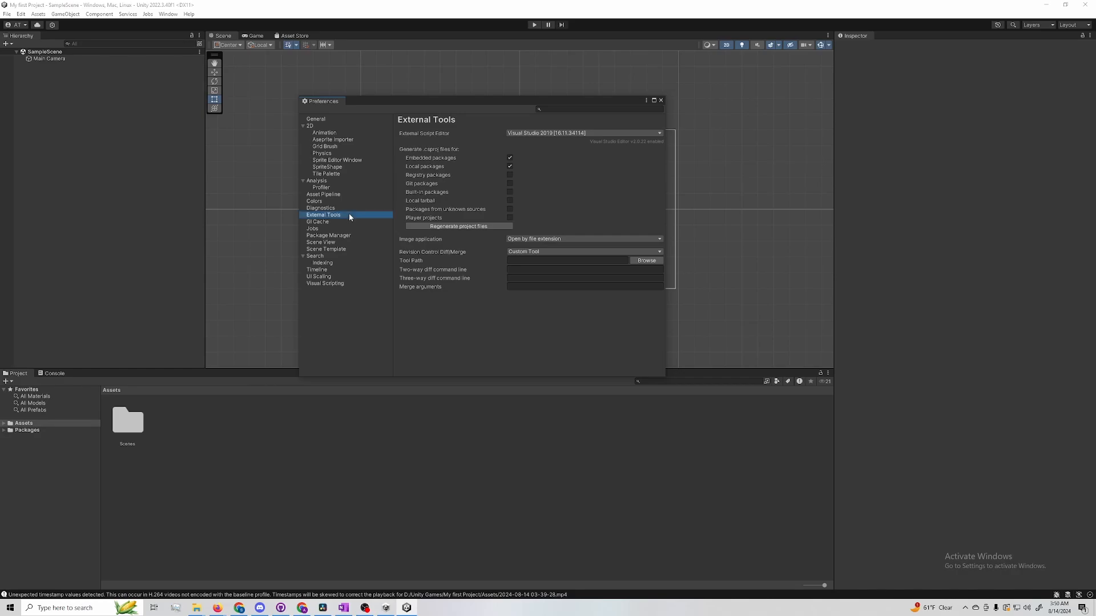
click(343, 121)
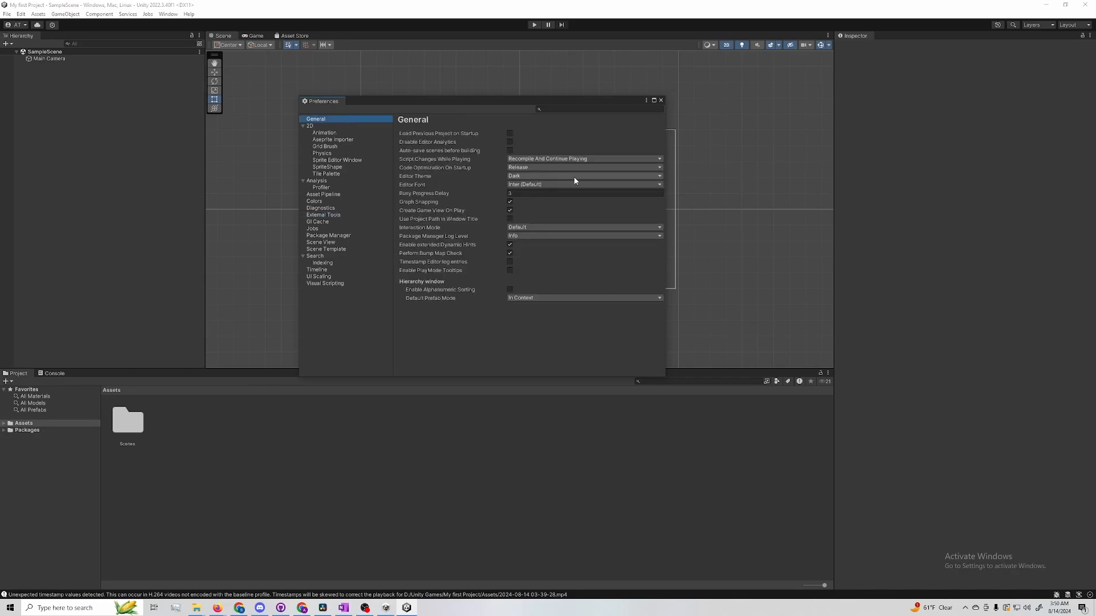
click(349, 215)
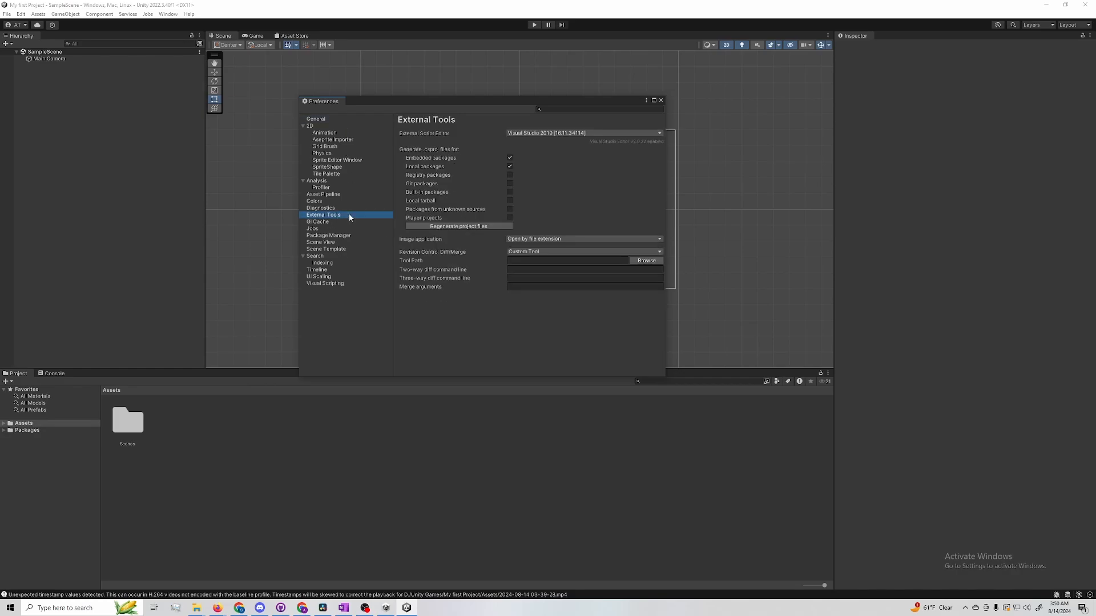
click(580, 134)
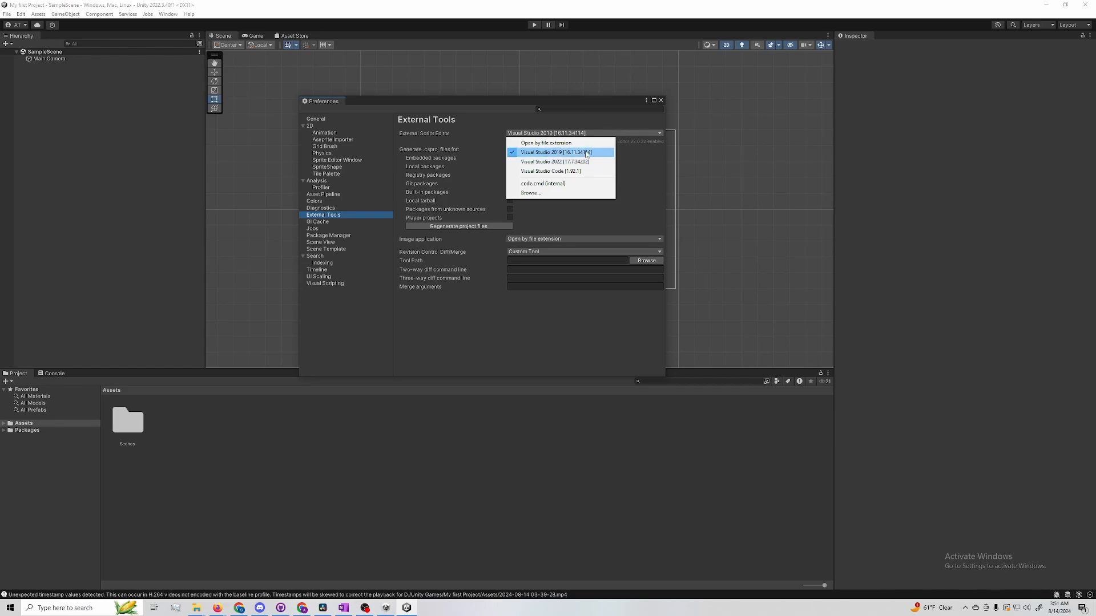
click(657, 159)
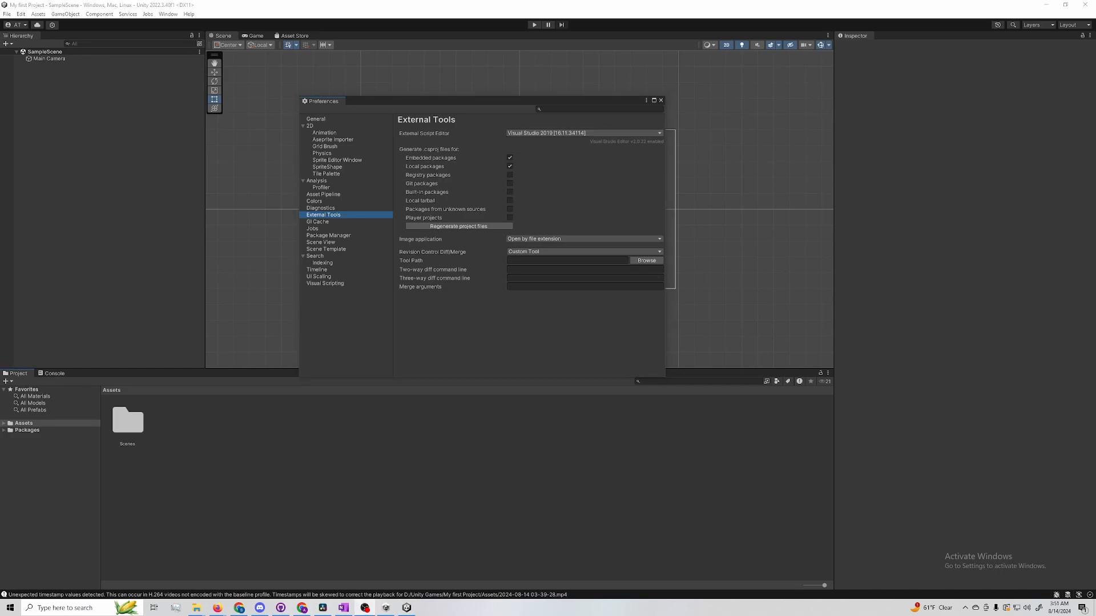